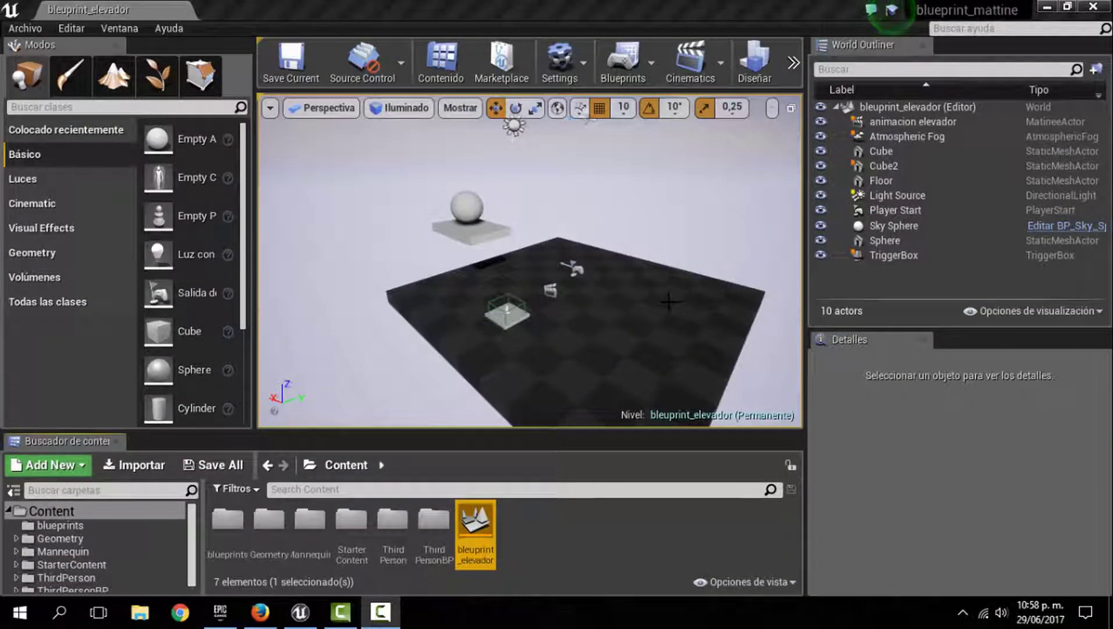
Step: Play-test the level in the editor, running the character onto the floor plate, then stop
right_drag(653, 316, 632, 316)
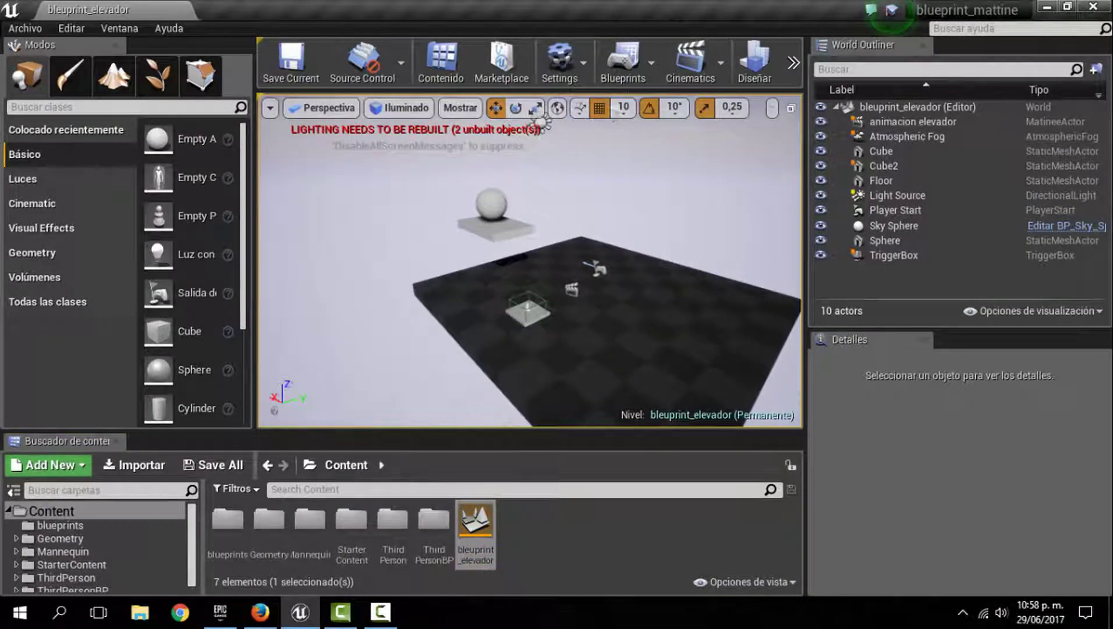
click(792, 63)
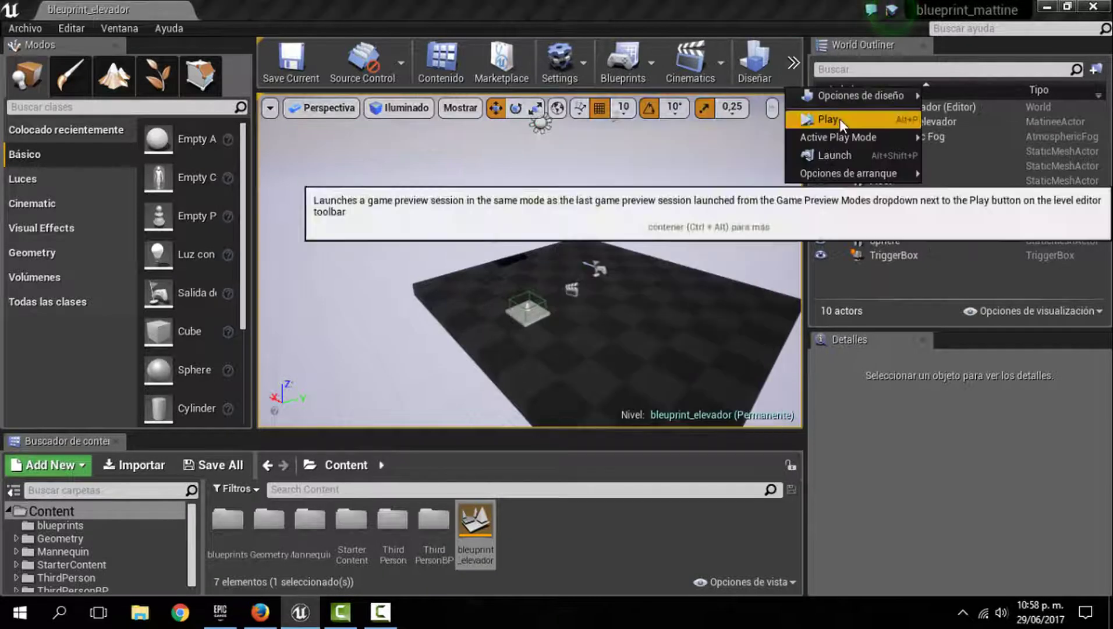
click(839, 120)
key(w)
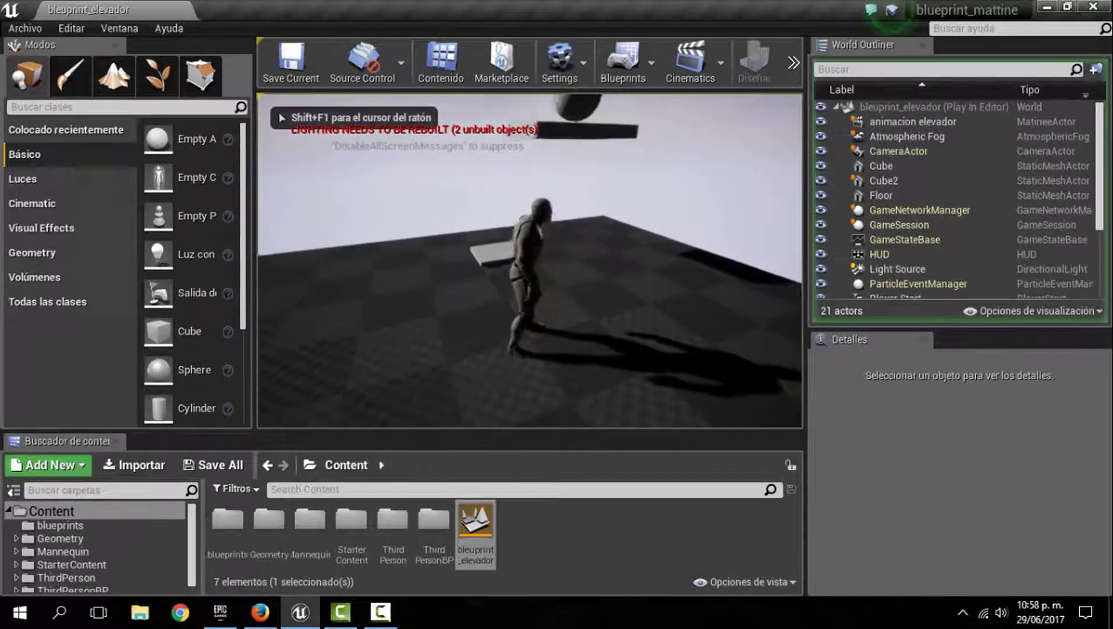
key(w)
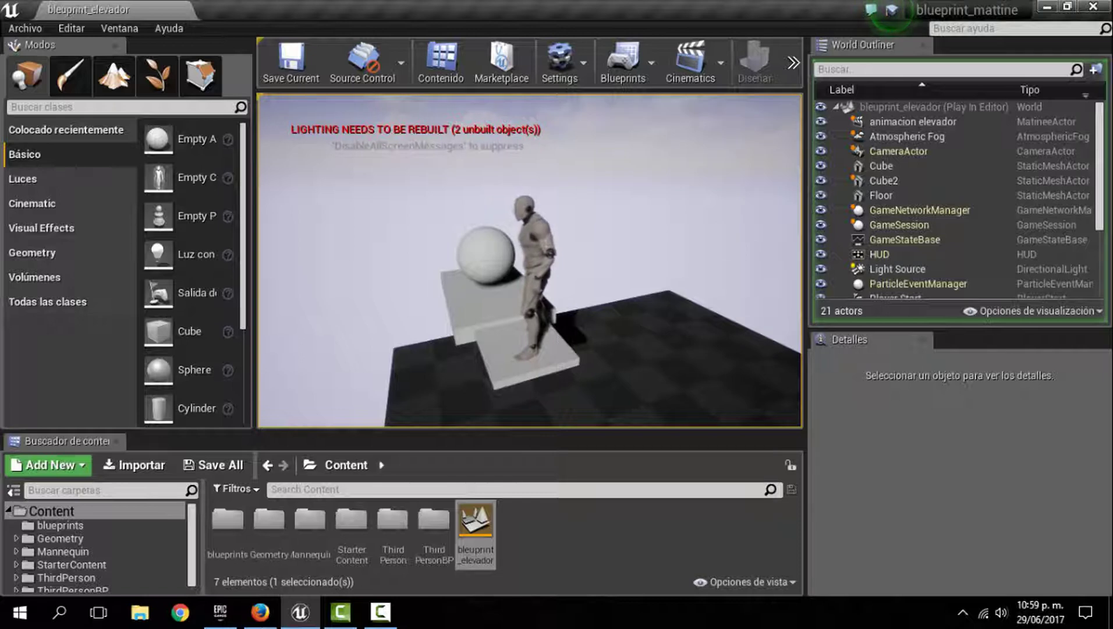
key(Escape)
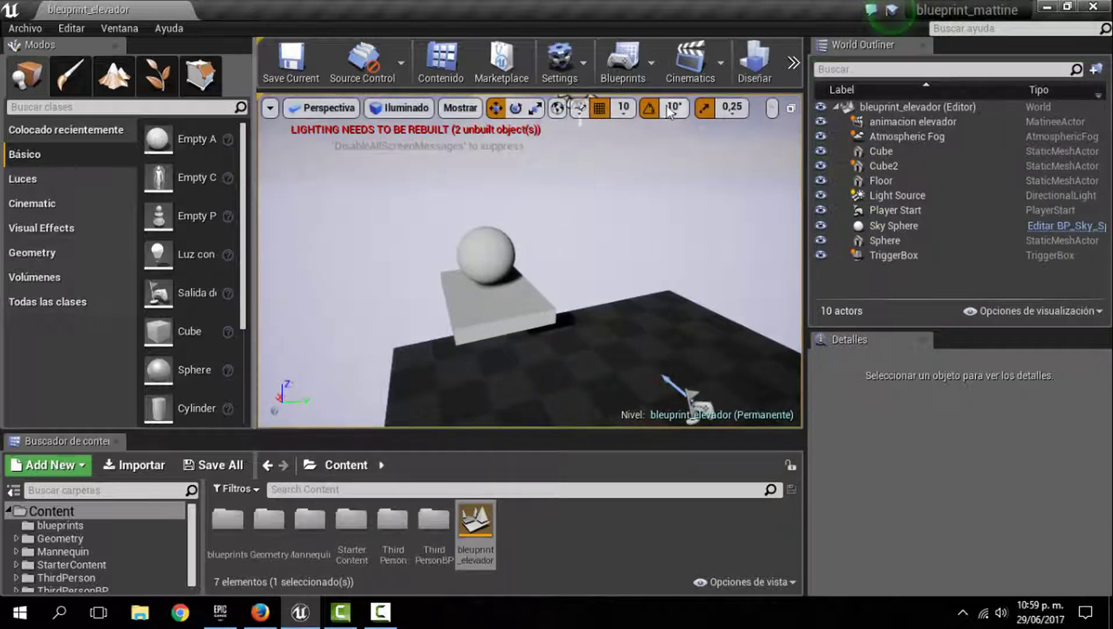
Step: Open the Level Blueprint and dock its editor into the main window
click(640, 63)
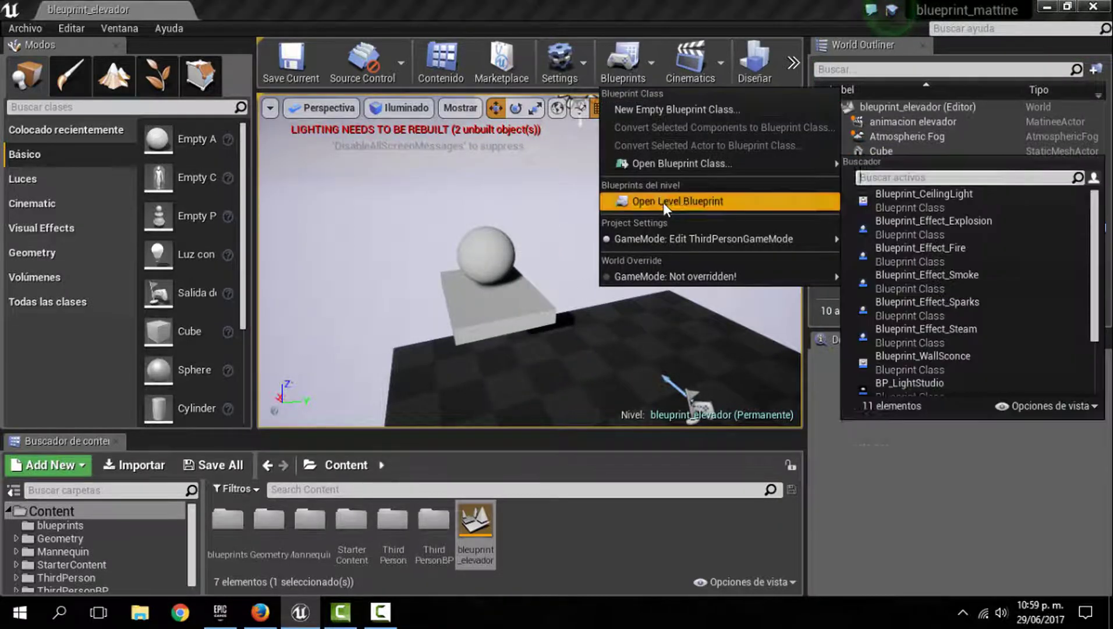
click(664, 201)
drag(327, 122, 295, 1)
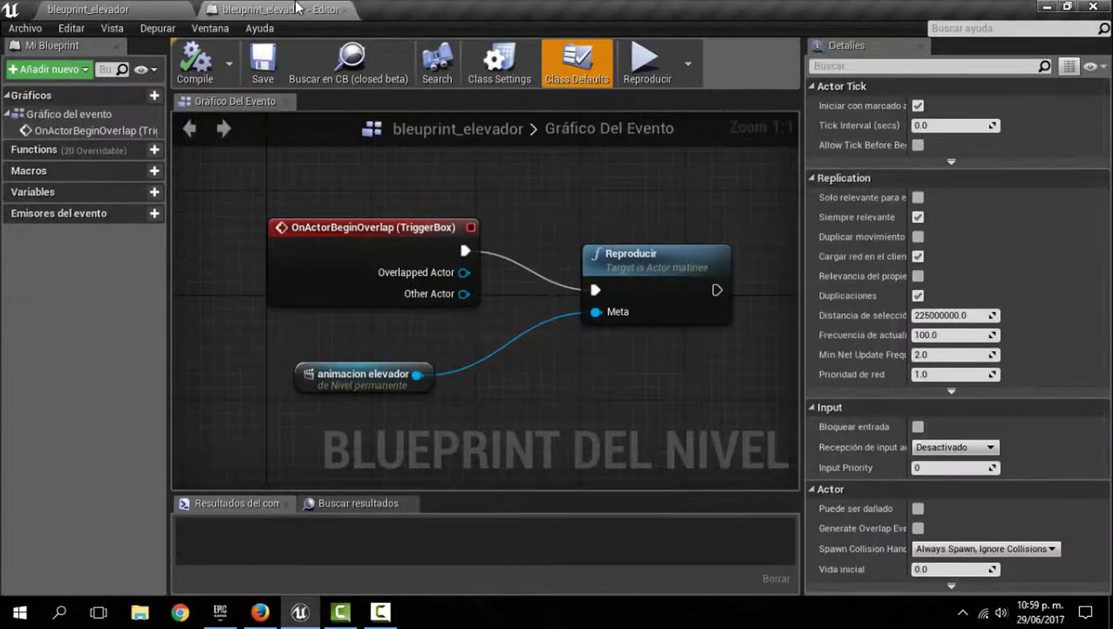
scroll(543, 294, down, 1)
scroll(502, 282, down, 1)
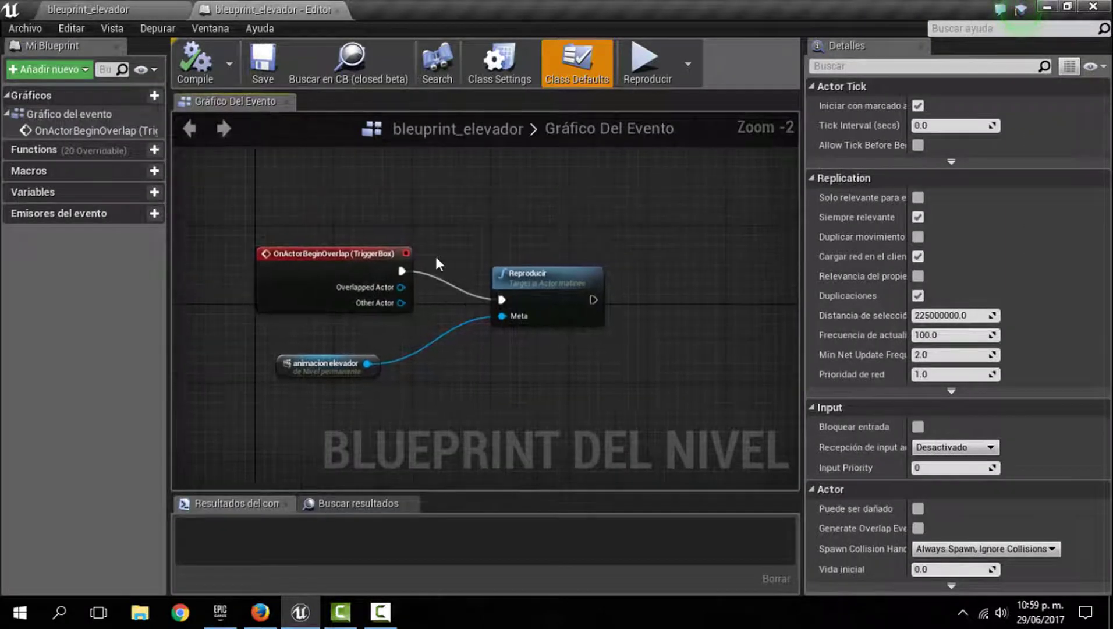
scroll(435, 254, down, 1)
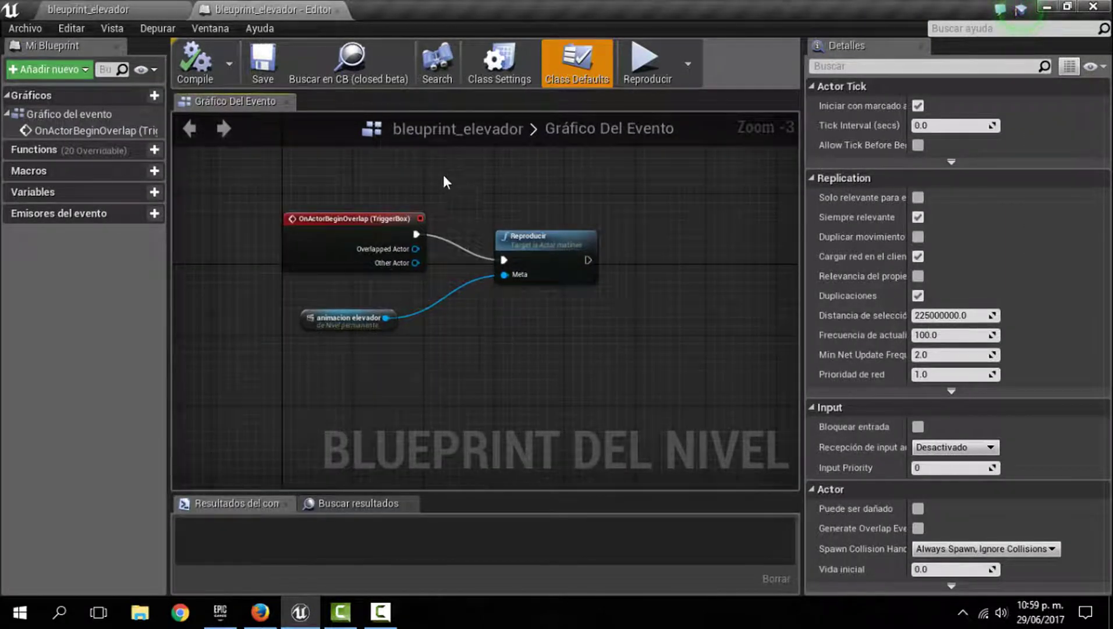
Step: Delete the OnActorBeginOverlap (TriggerBox) event and tidy the Reproducir node's position
click(296, 224)
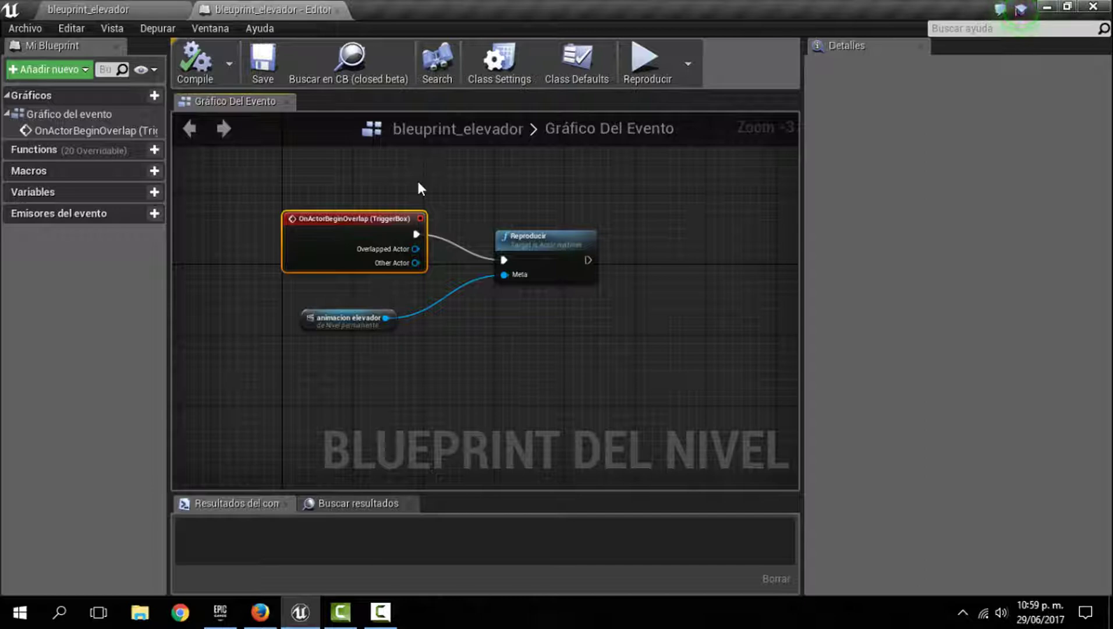
key(Delete)
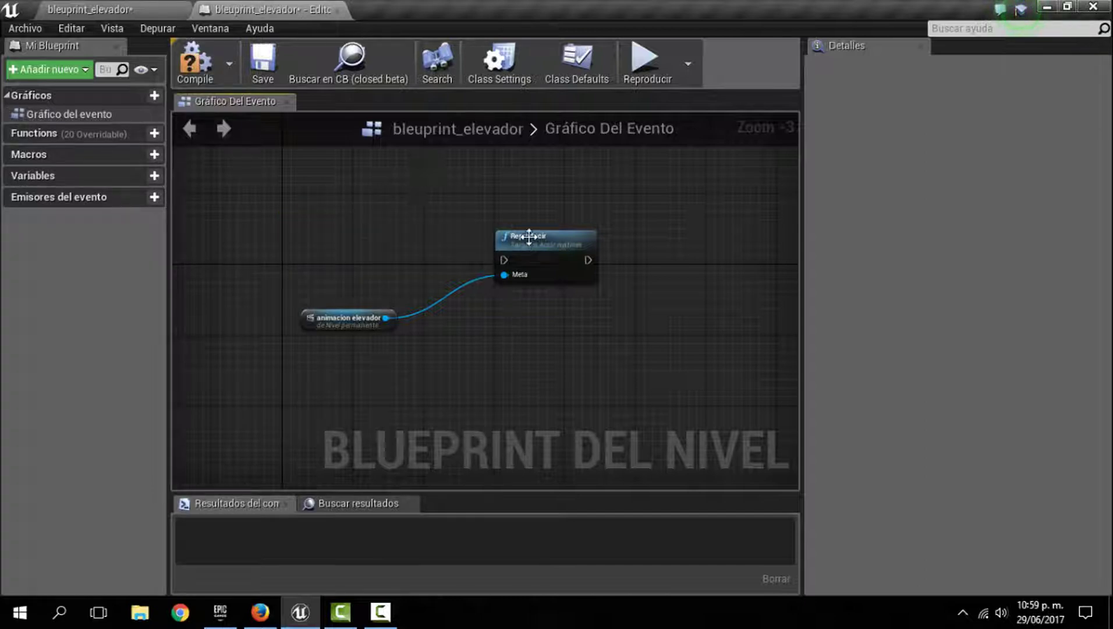
drag(529, 236, 529, 254)
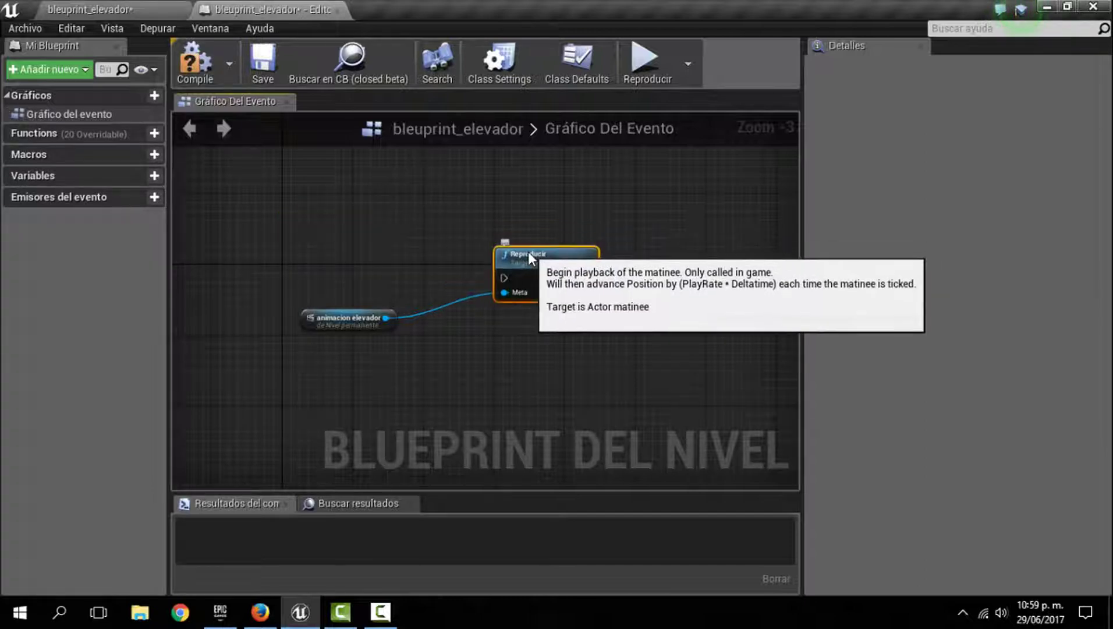
click(406, 223)
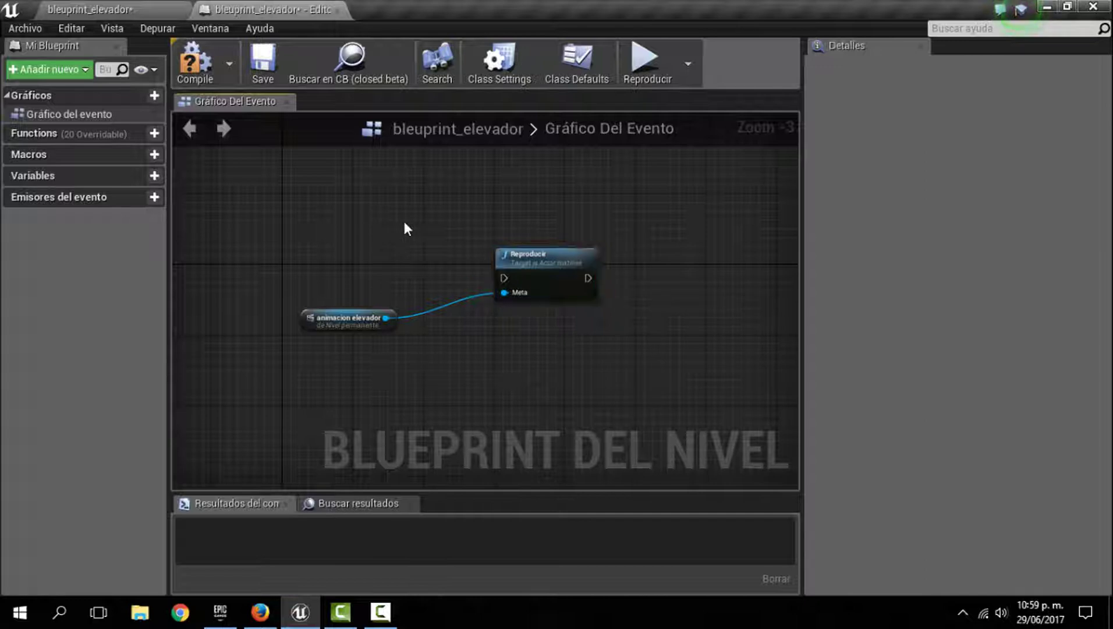
right_drag(401, 224, 413, 253)
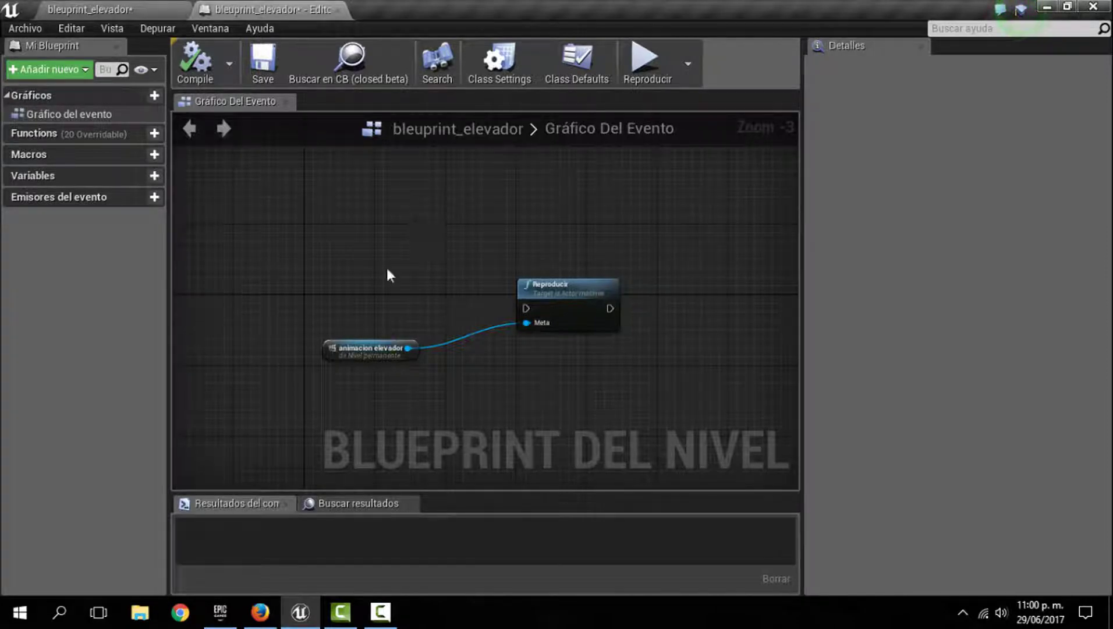
Step: Add a G keyboard event and wire its Pressed output to the Reproducir node
right_click(326, 216)
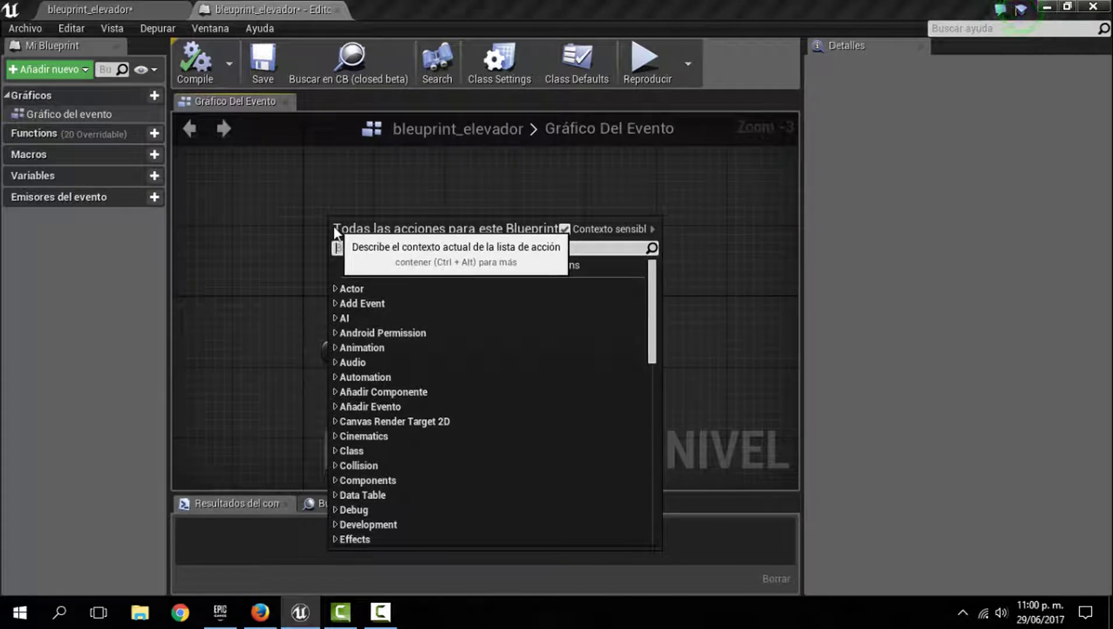
text(g)
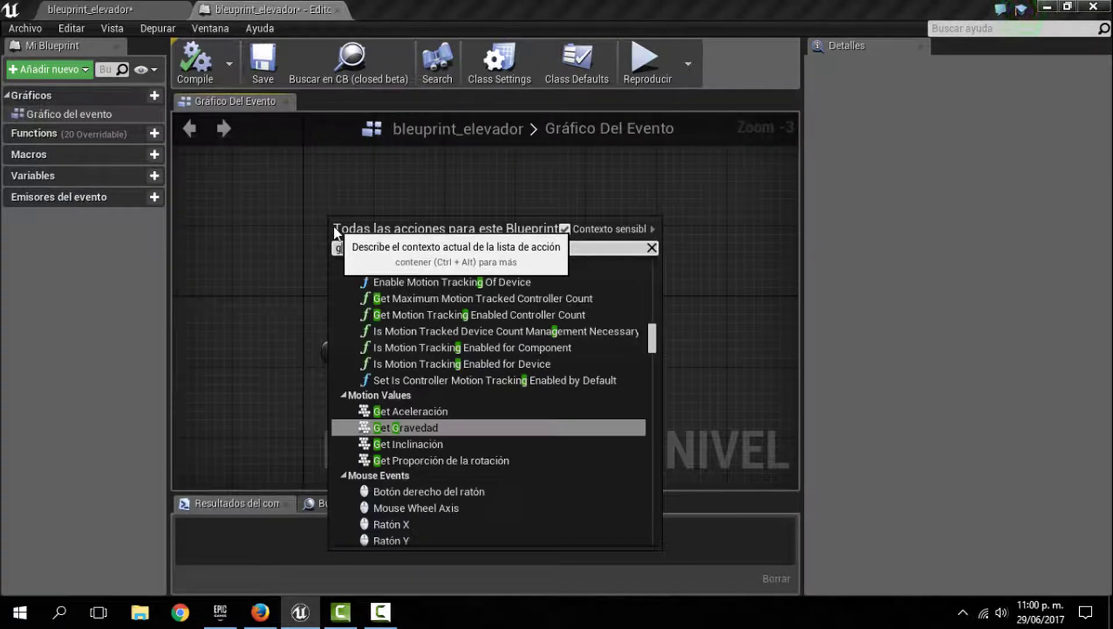
drag(653, 347, 653, 343)
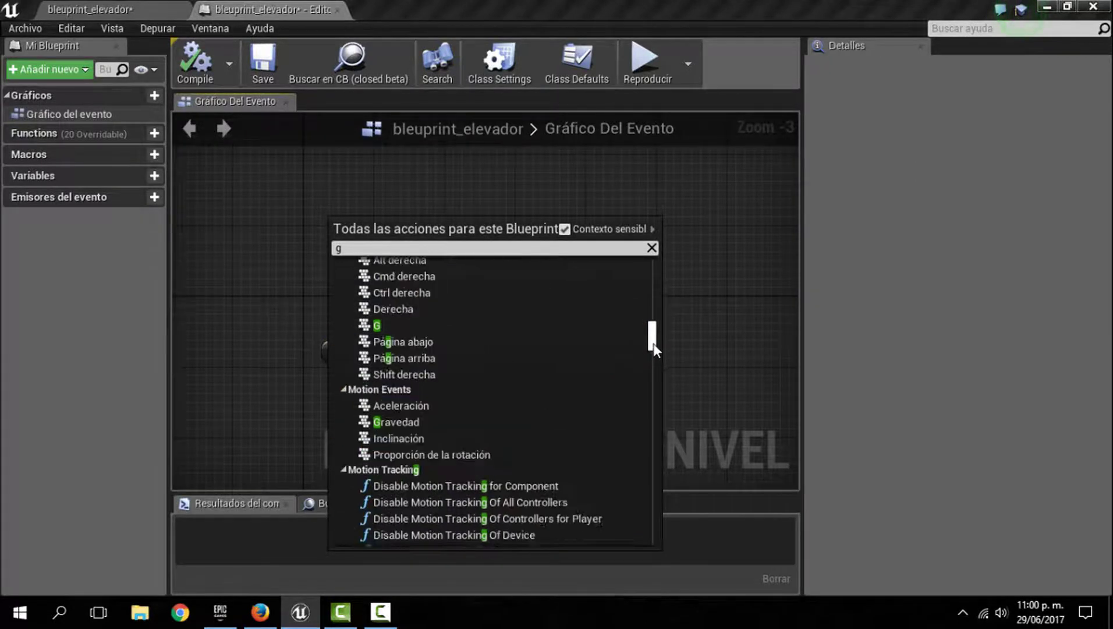
click(377, 325)
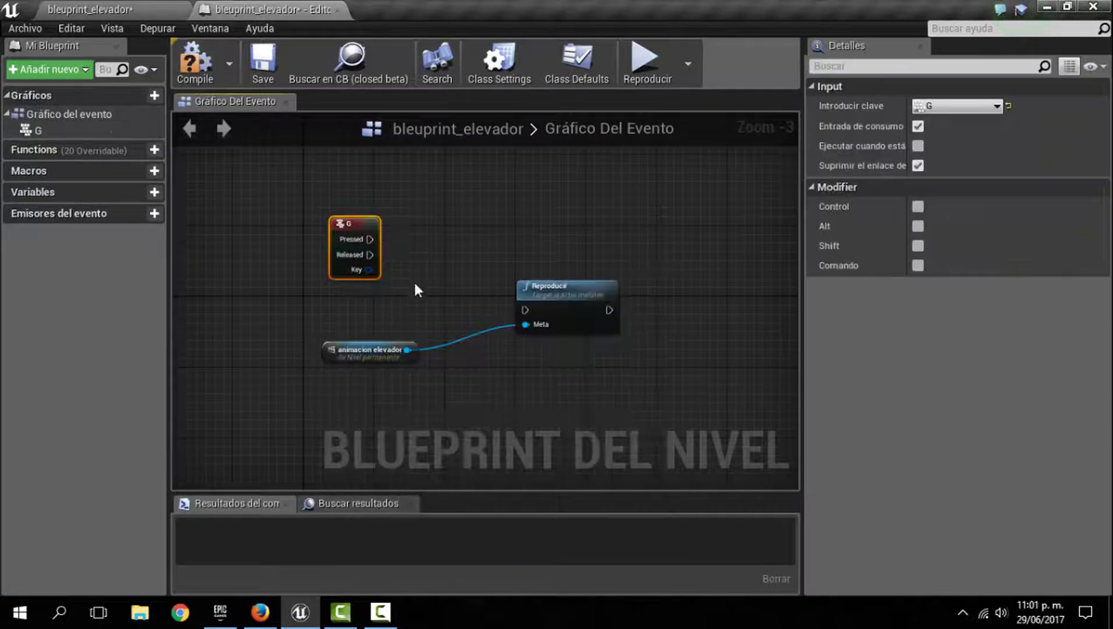
mouse_move(351, 223)
mouse_down()
mouse_move(360, 214)
mouse_move(524, 311)
mouse_up()
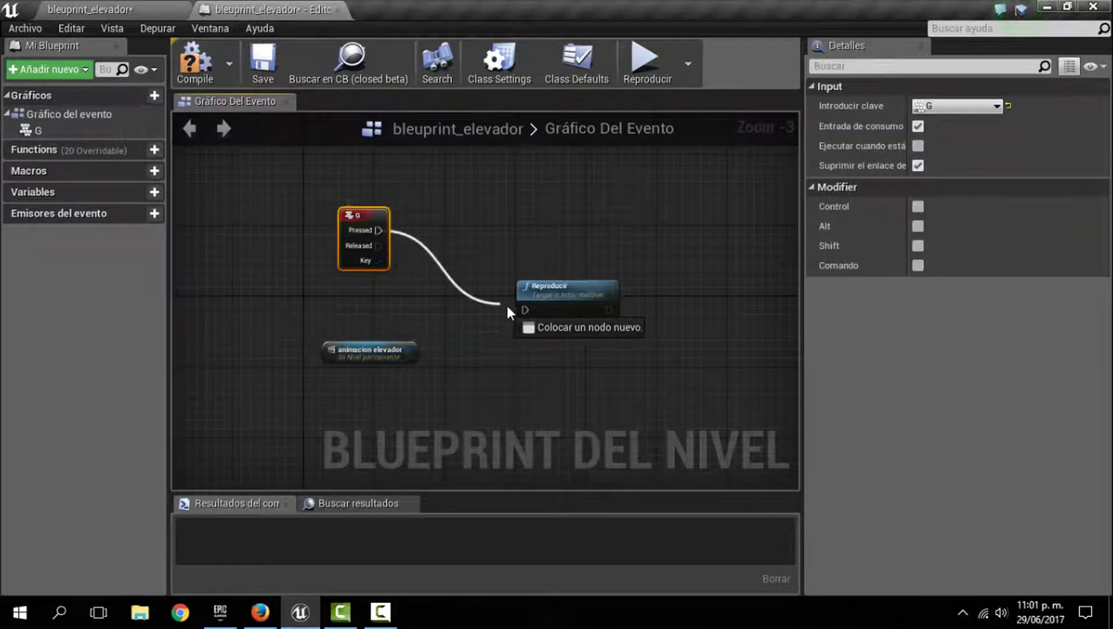
drag(349, 204, 349, 221)
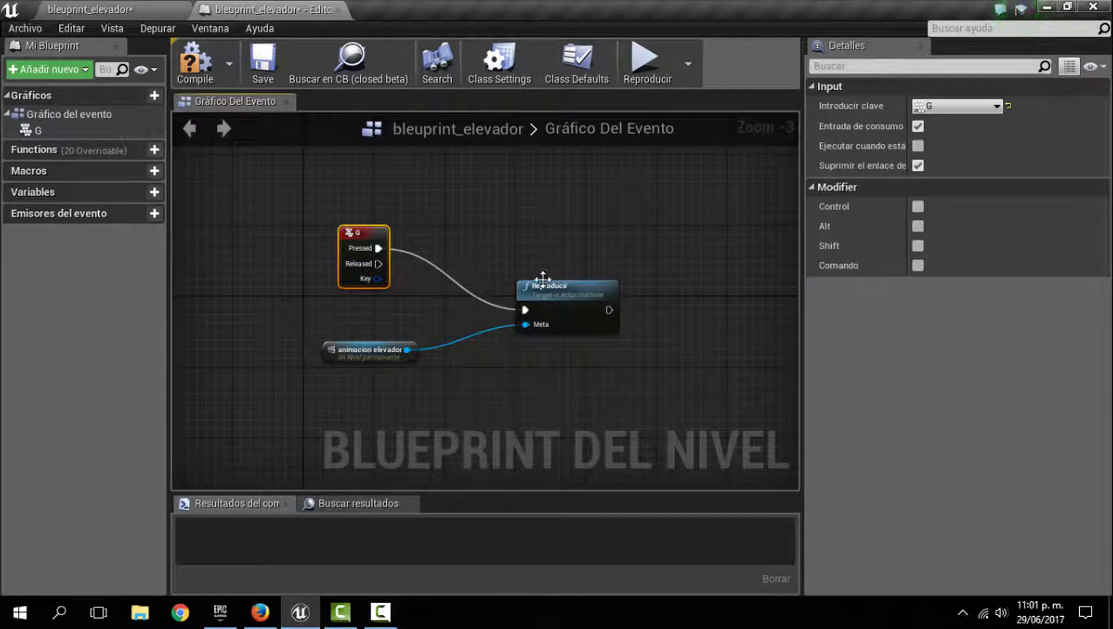
Step: Compile the Level Blueprint and test it in a standalone game preview
click(197, 63)
click(650, 57)
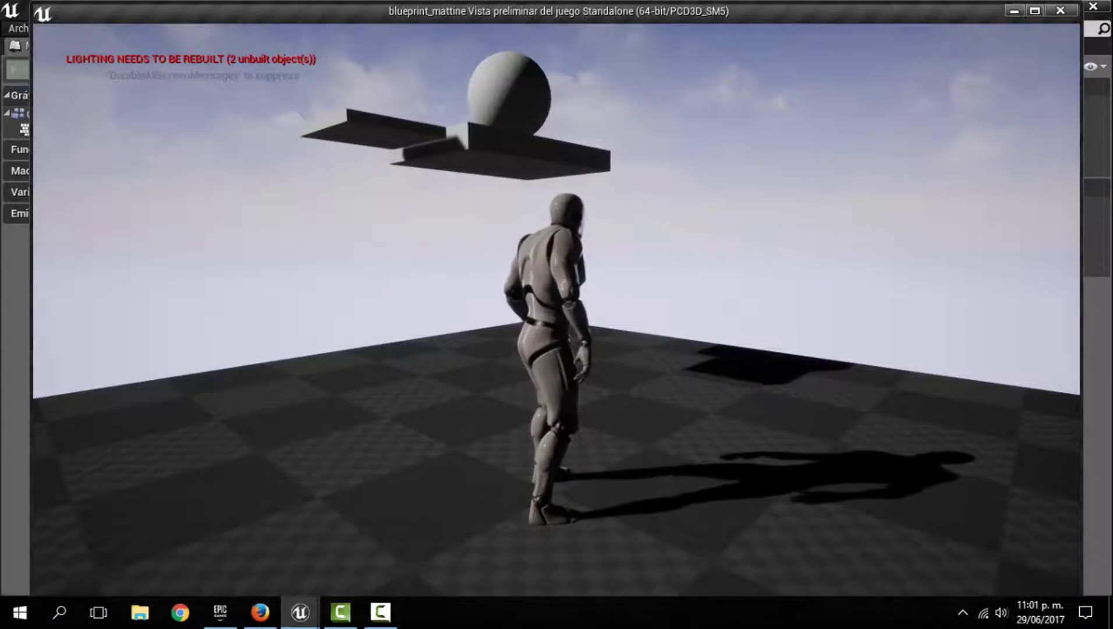
key(Escape)
right_drag(477, 176, 466, 258)
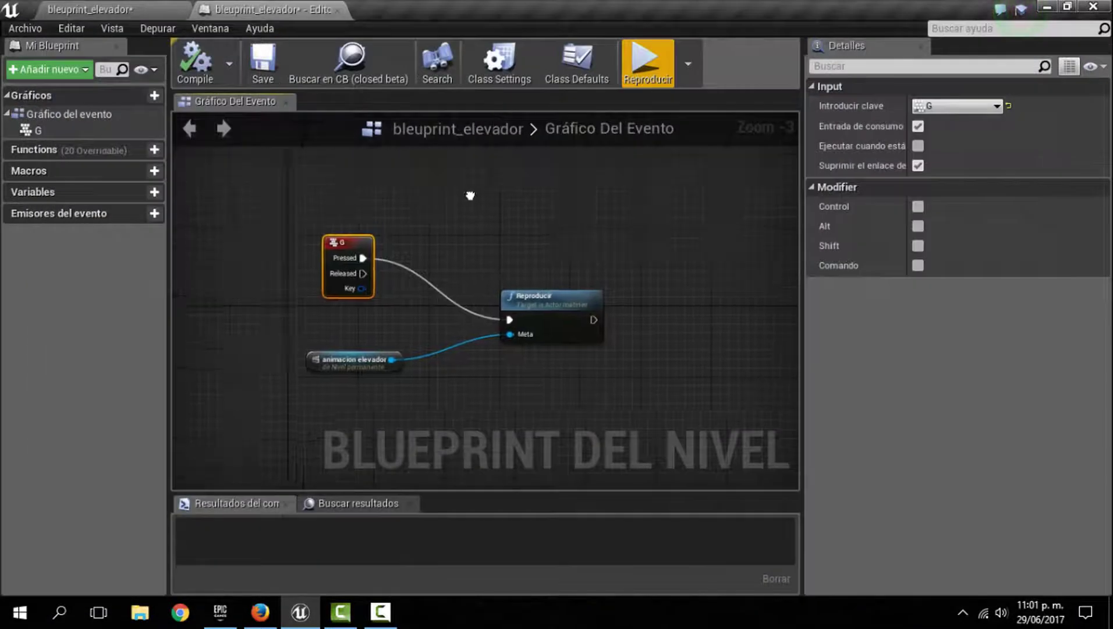
Step: Add an H keyboard event node to the Level Blueprint graph
right_click(448, 213)
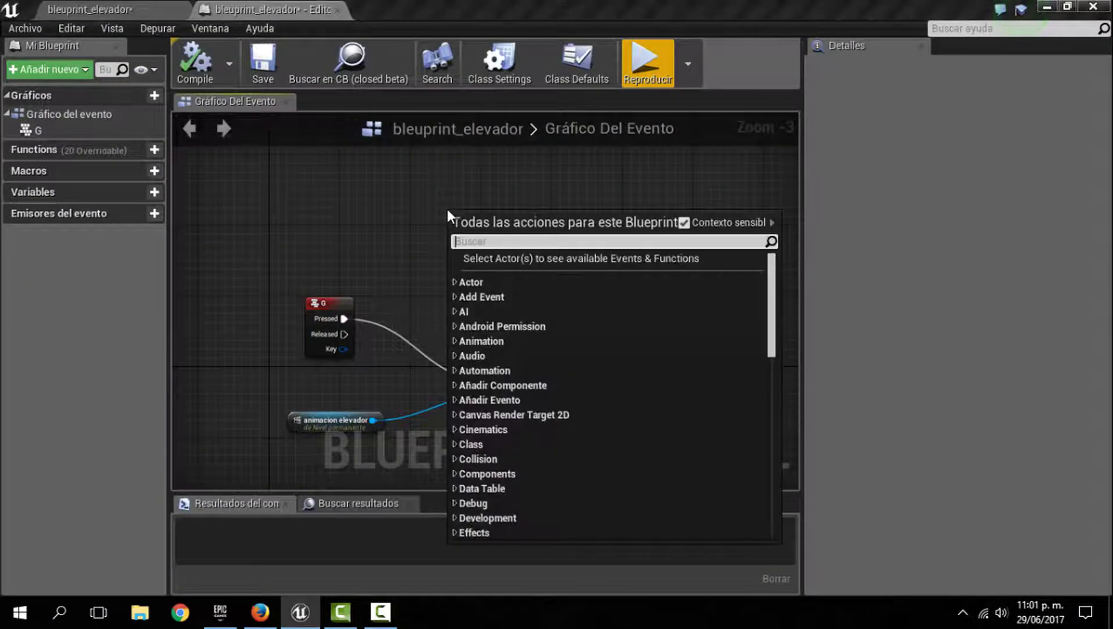
text(h)
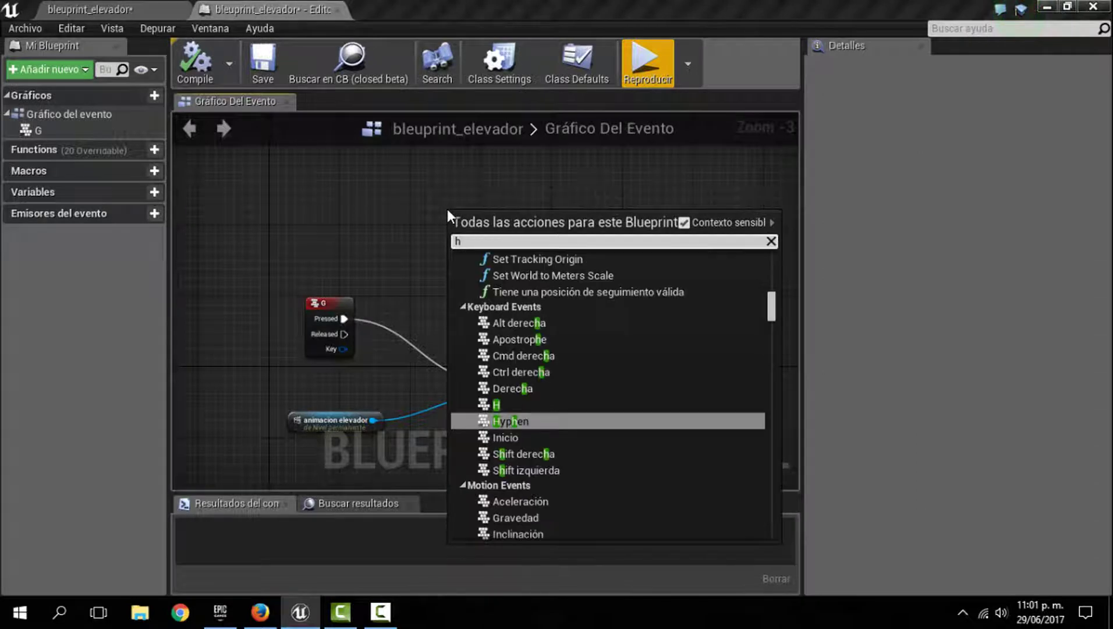
click(512, 405)
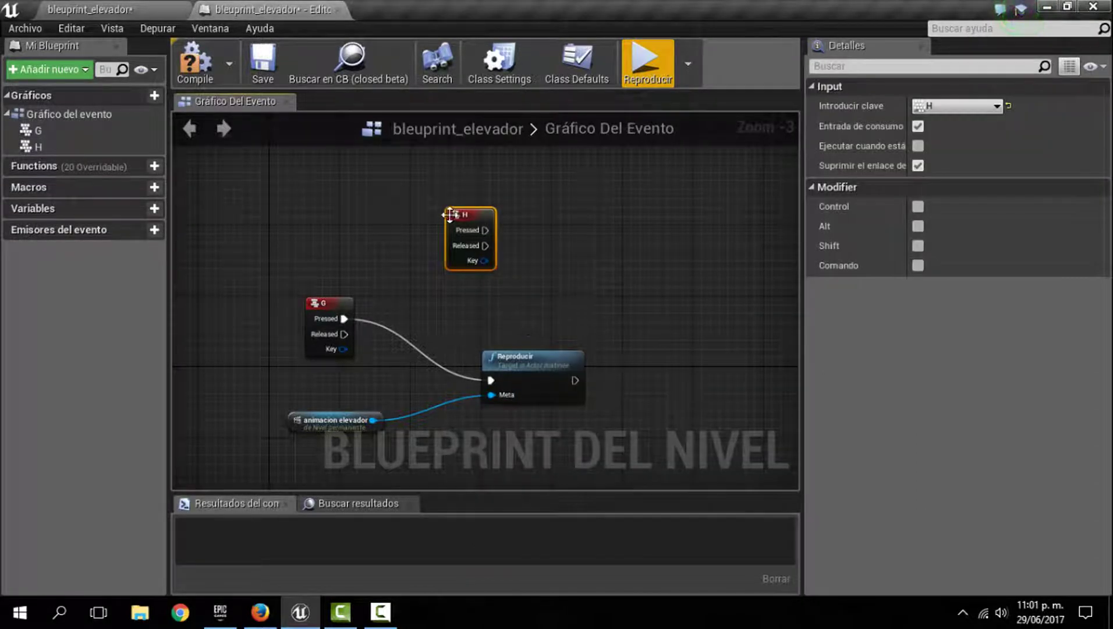
click(535, 282)
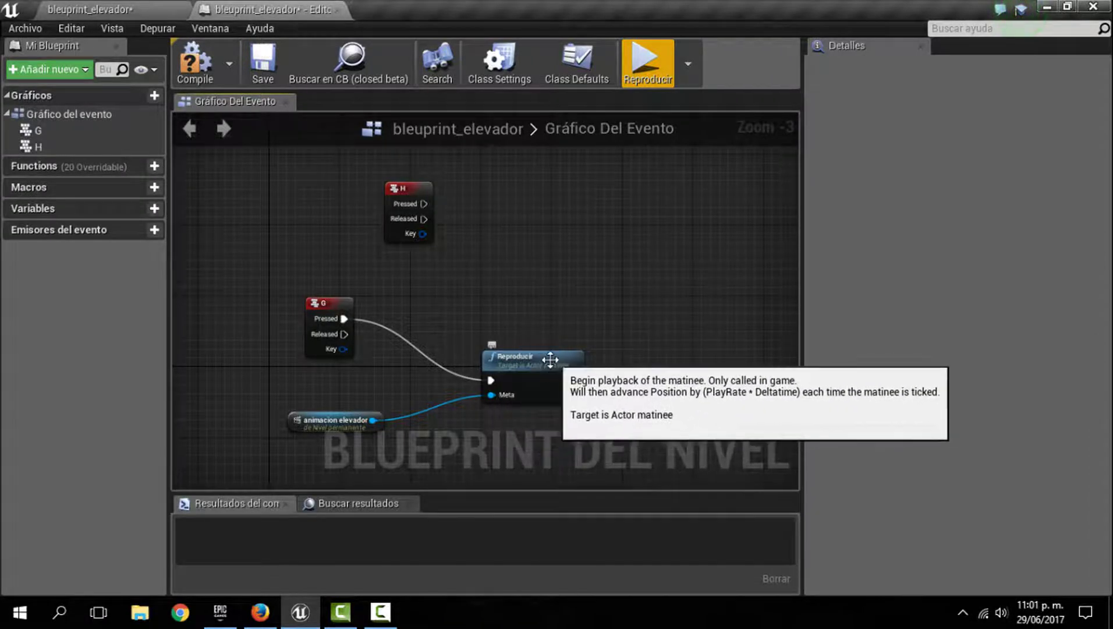
click(148, 11)
right_drag(512, 361, 483, 361)
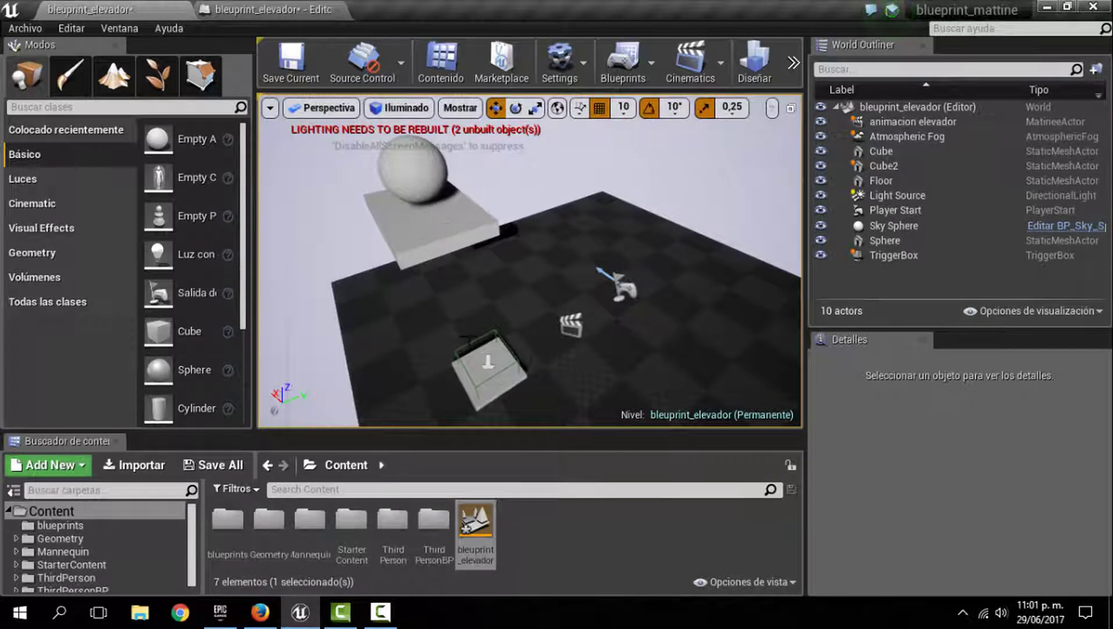
click(278, 8)
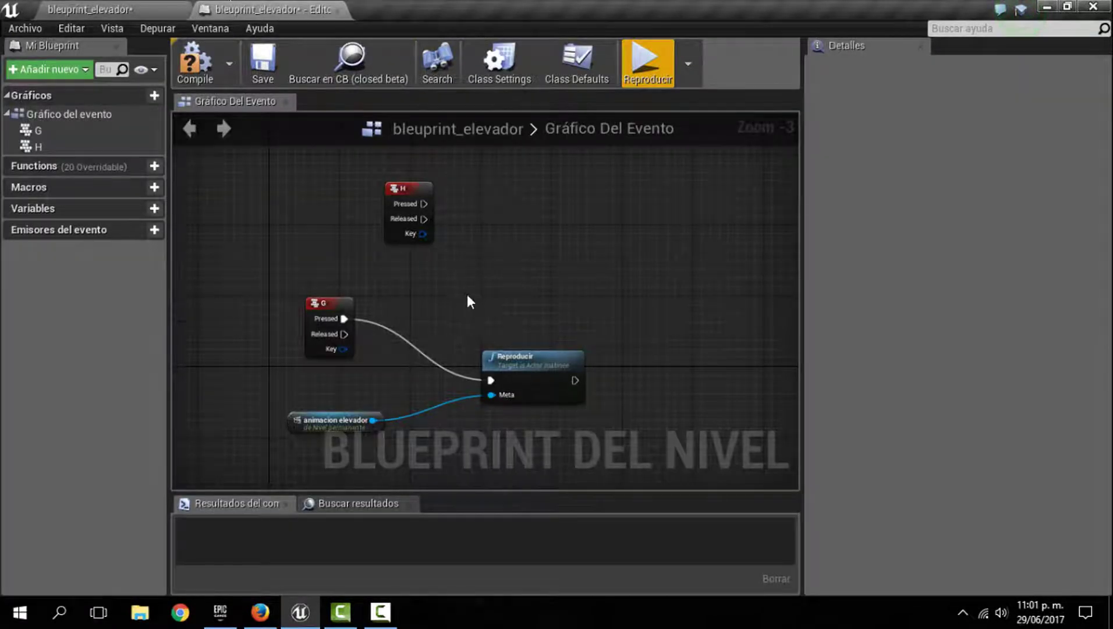
Step: Add a Retroceder node for animacion elevador, wire H's Pressed to it, compile and test
click(325, 366)
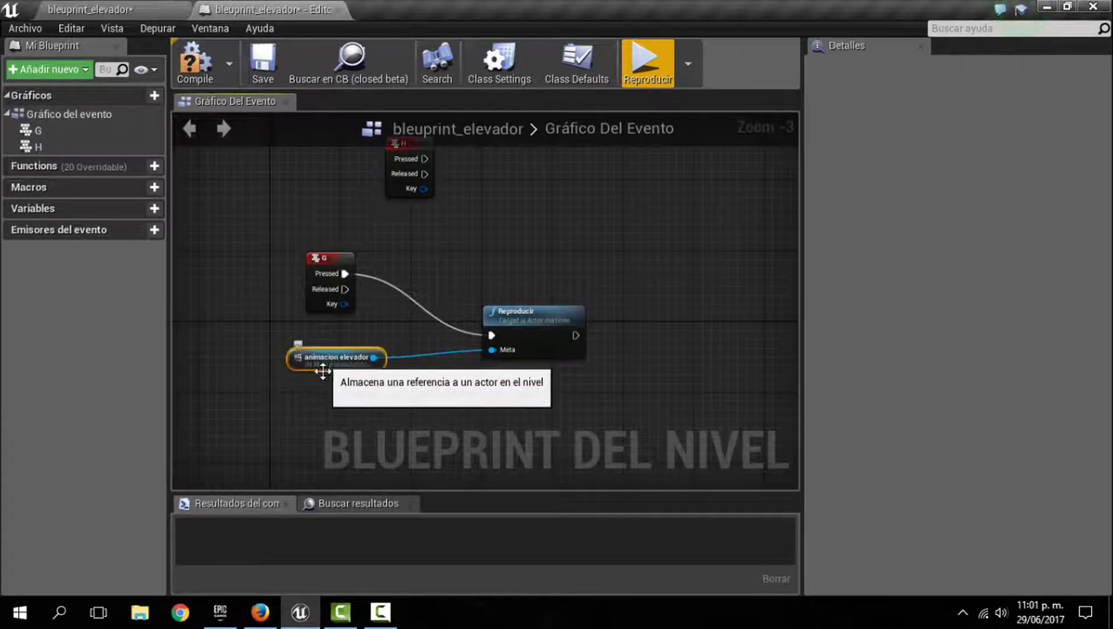
drag(373, 357, 495, 227)
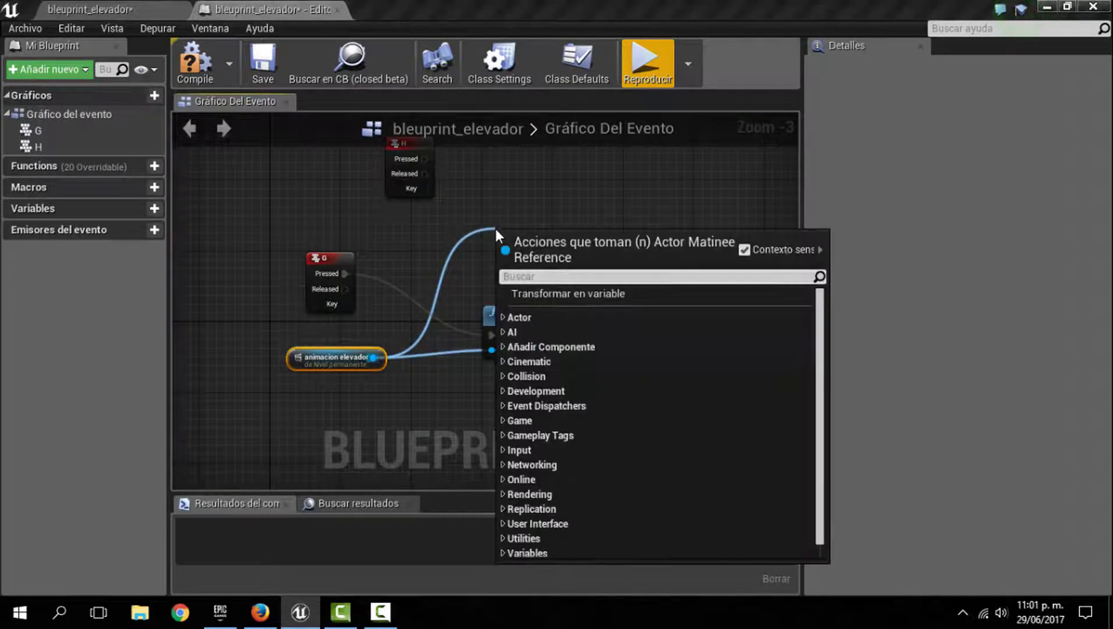
text(r)
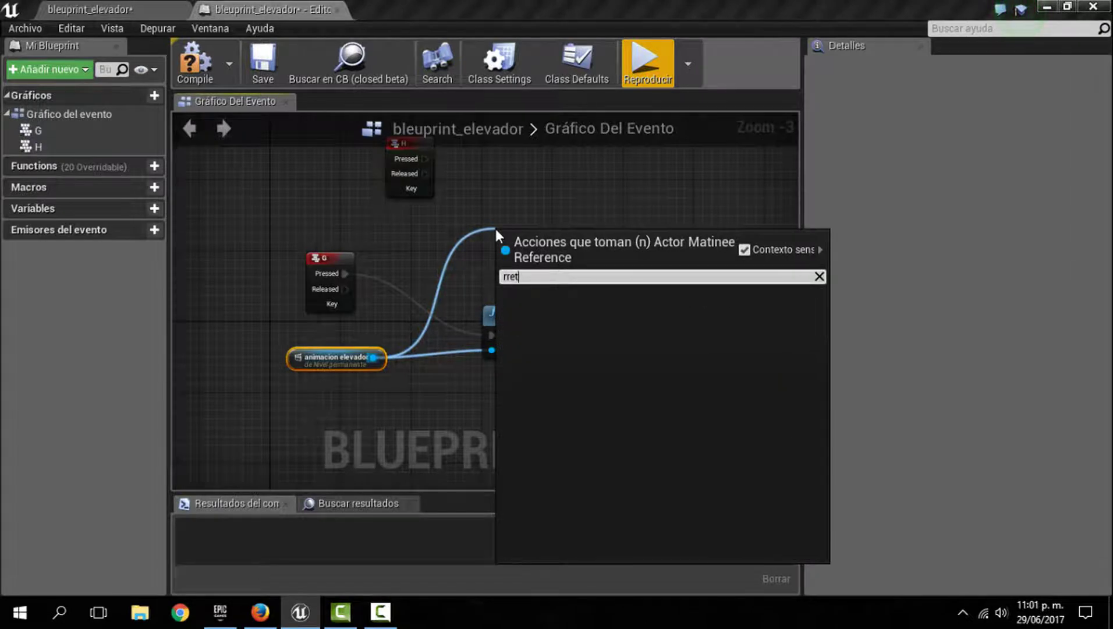
text(etr)
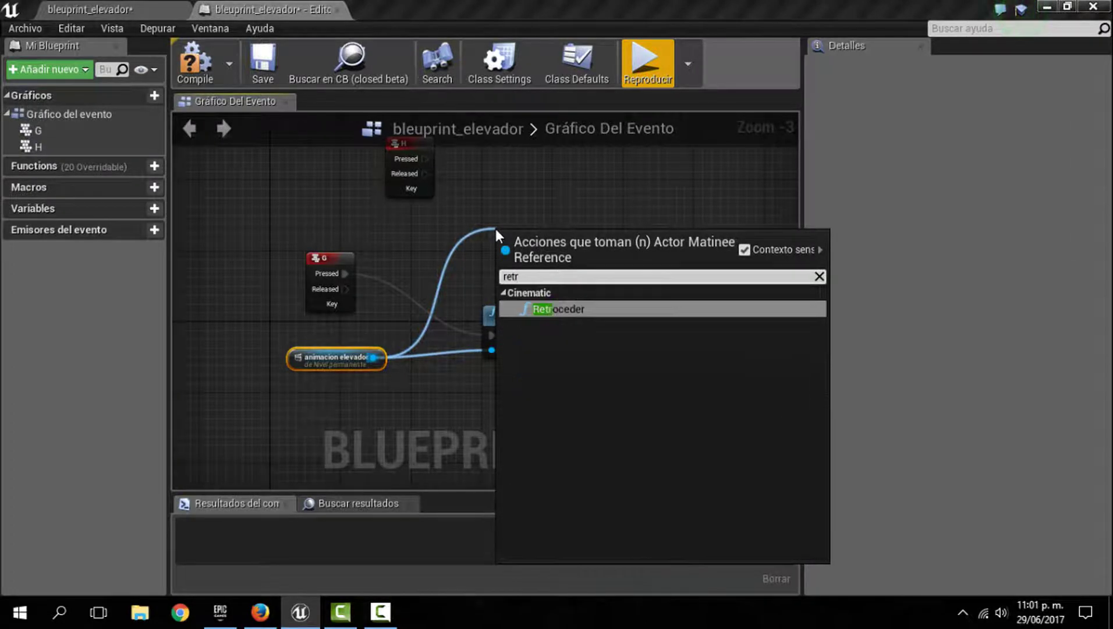
click(570, 314)
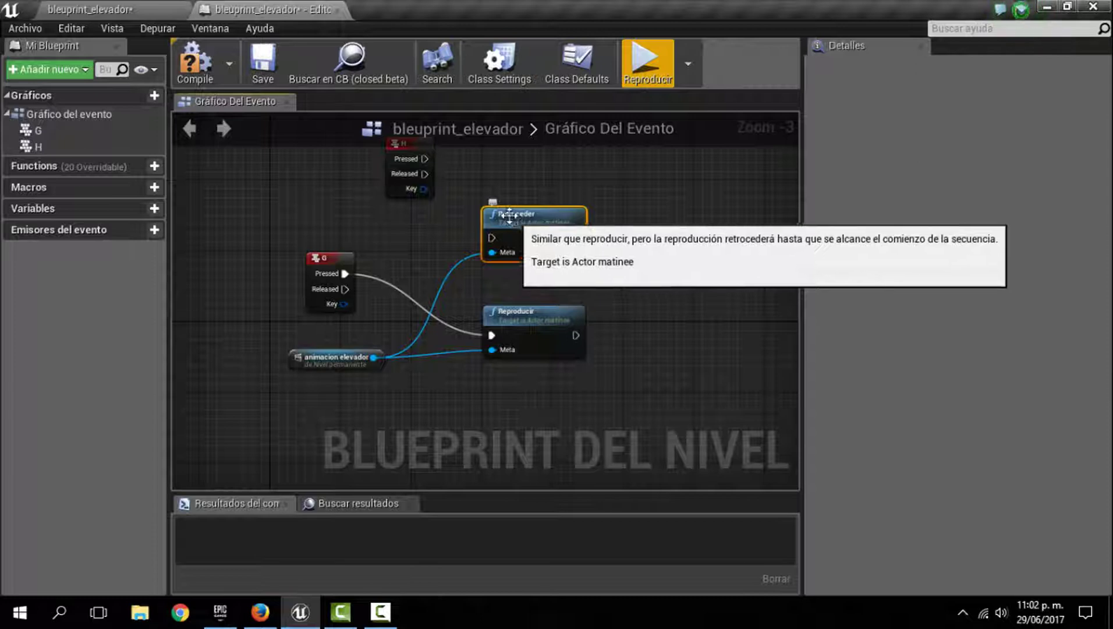
mouse_move(425, 158)
mouse_down()
mouse_move(471, 234)
mouse_move(490, 238)
mouse_up()
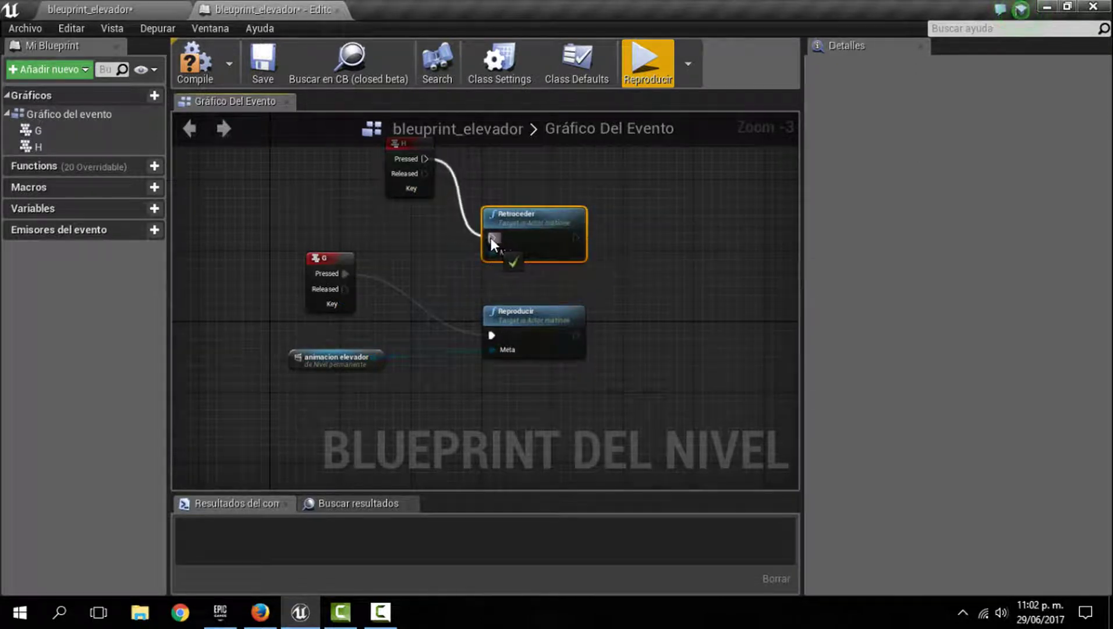
mouse_move(400, 154)
mouse_down()
mouse_move(322, 191)
mouse_move(313, 184)
mouse_up()
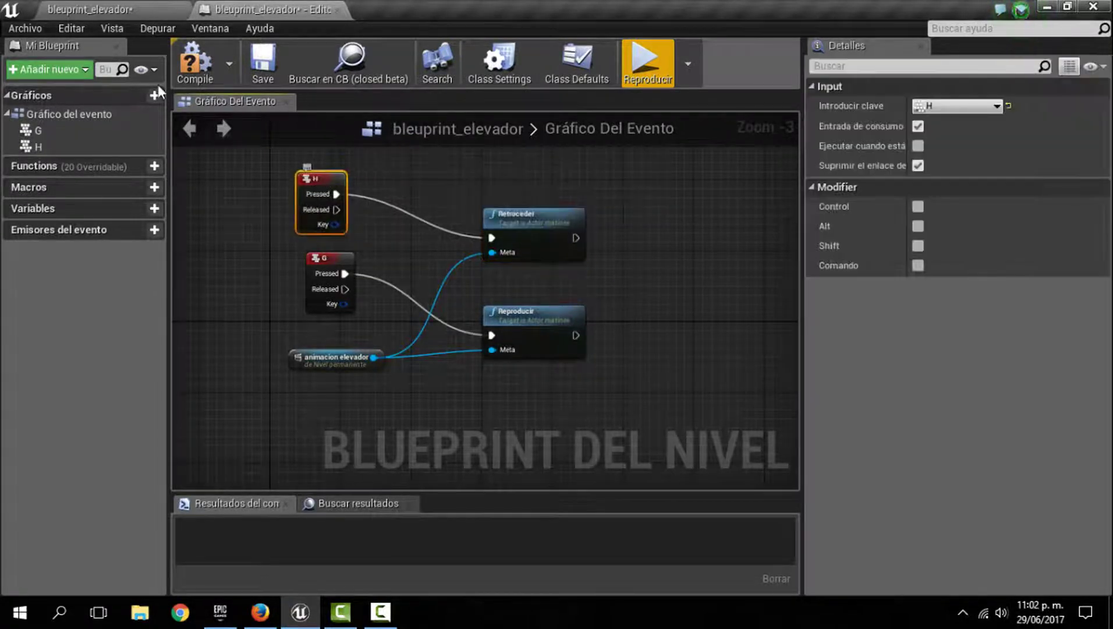
click(196, 64)
click(645, 66)
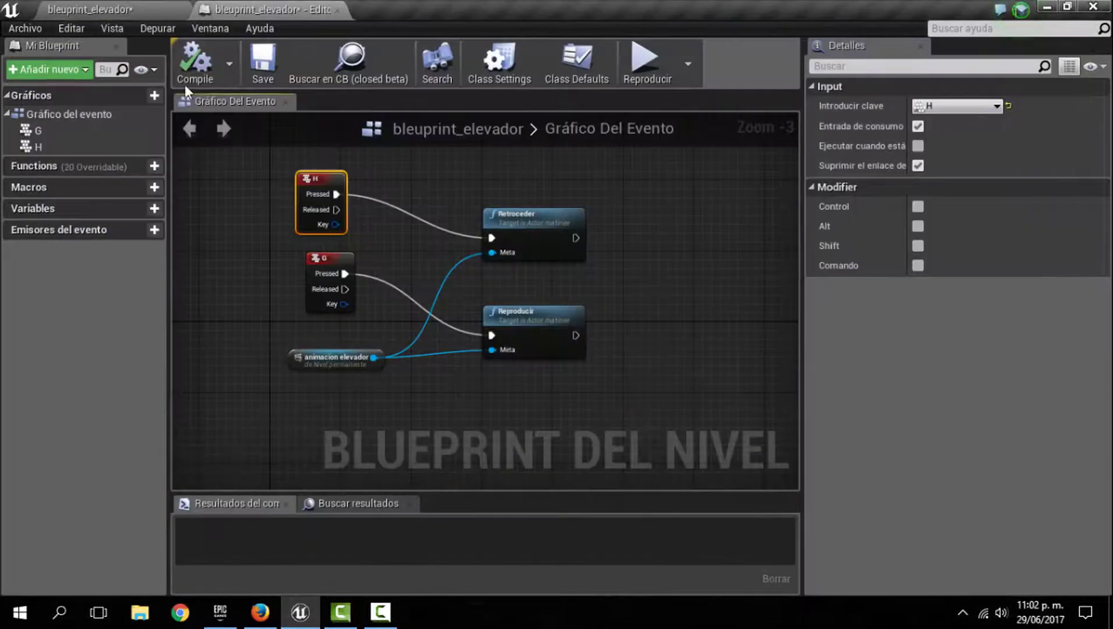
Step: Place a new cube in the level next to the trigger box
click(130, 12)
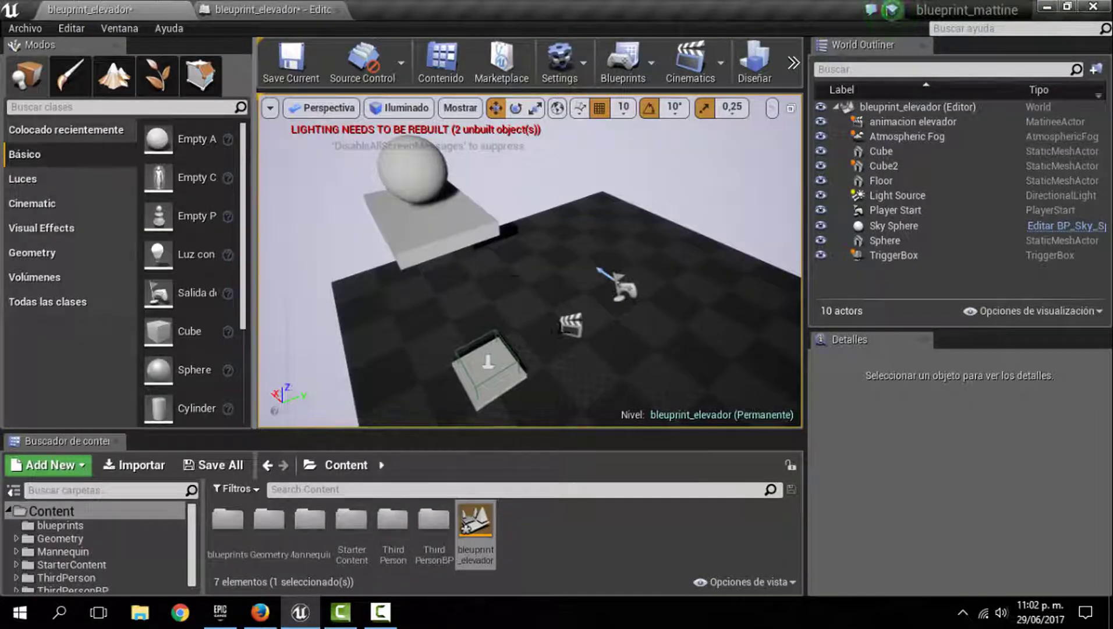
mouse_move(530, 262)
right_down()
mouse_move(500, 302)
mouse_move(501, 273)
right_up()
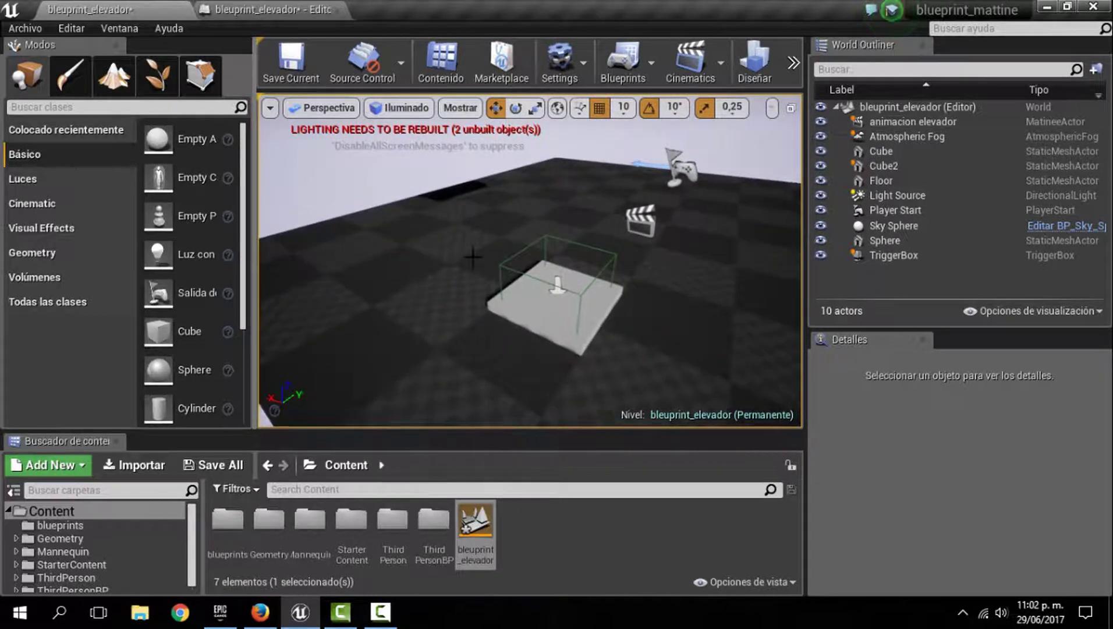
mouse_move(158, 329)
mouse_down()
mouse_move(505, 321)
mouse_move(524, 337)
mouse_up()
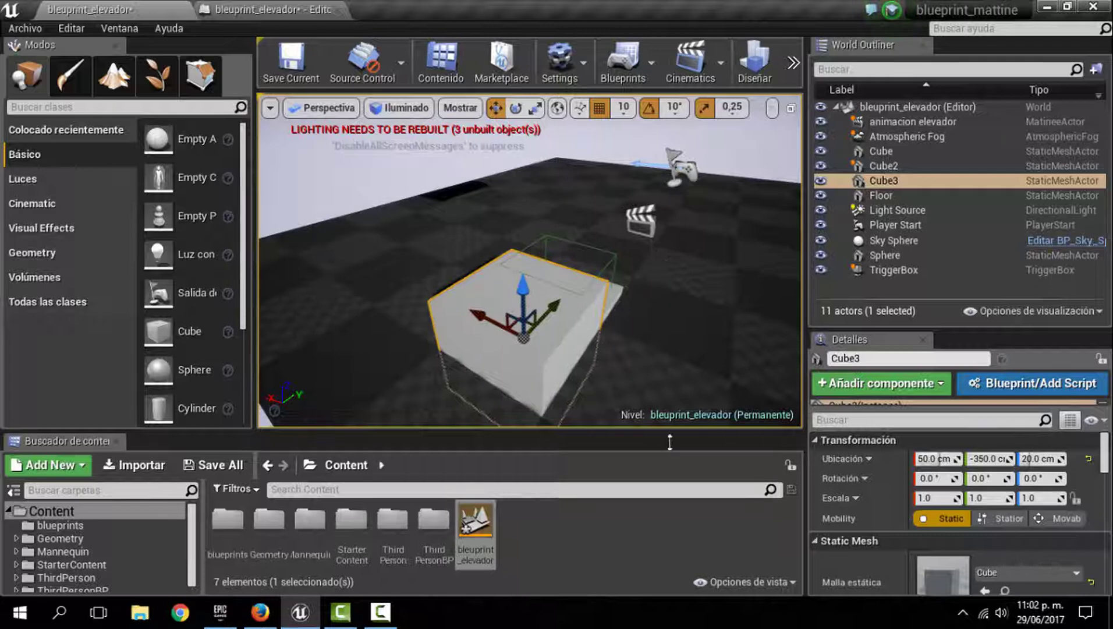
Step: Scale the new cube to 0.1 × 0.1 × 1.0 to make a thin post
click(931, 498)
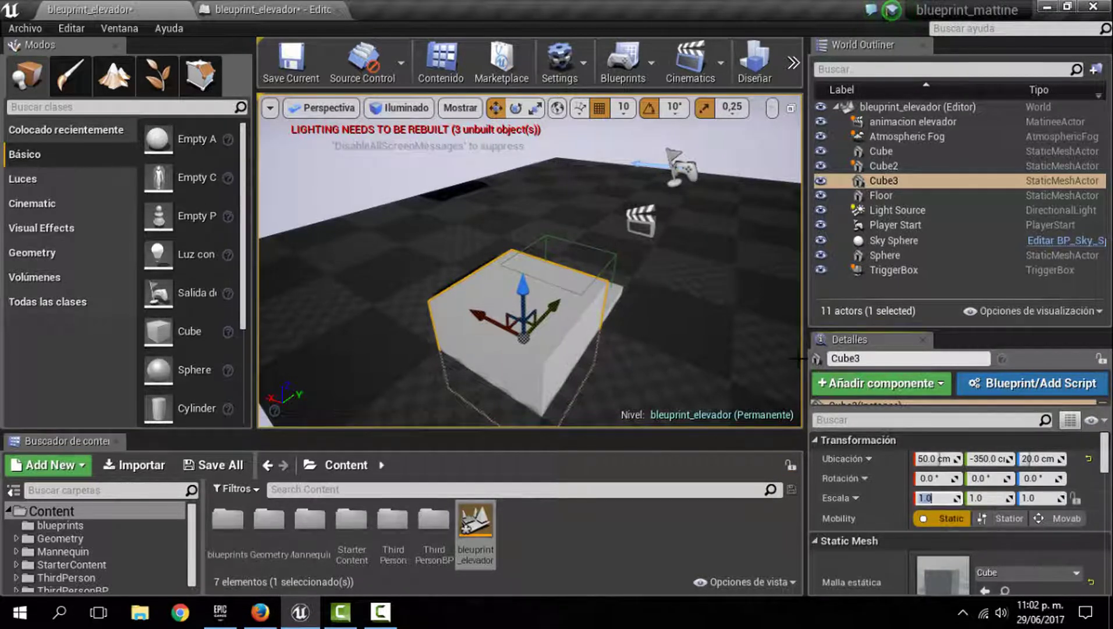
text(0.3)
key(Return)
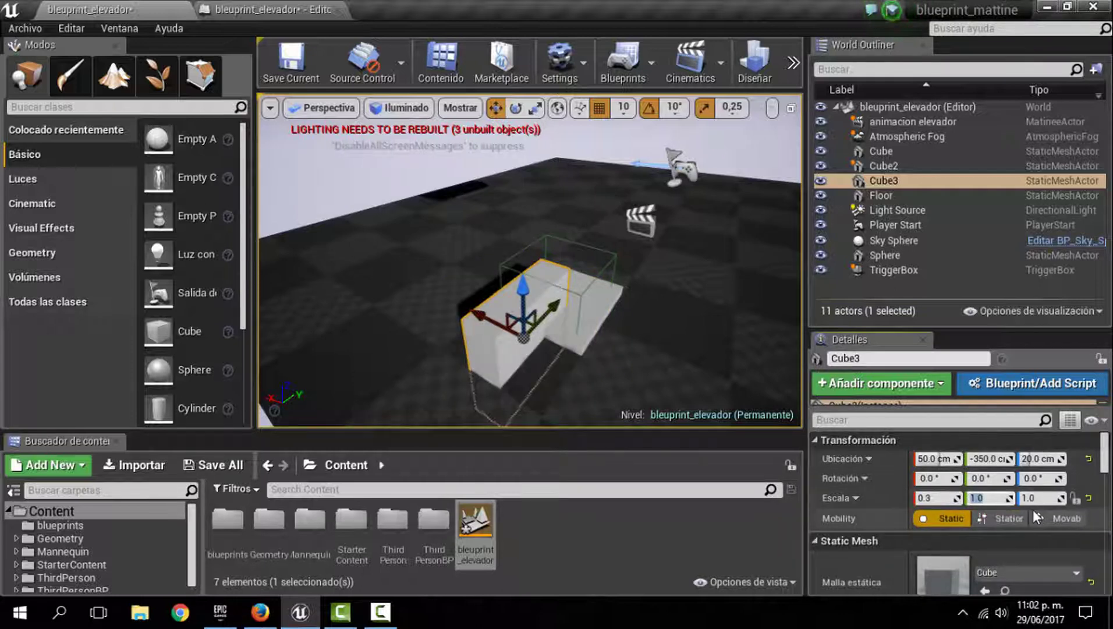
text(0.3)
key(Return)
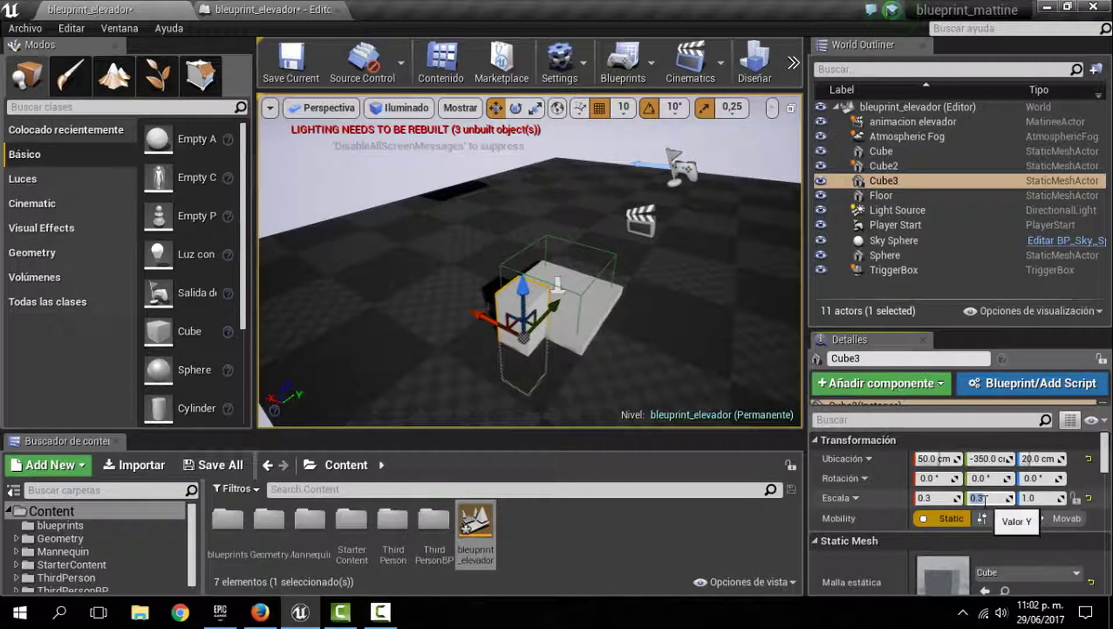
key(Return)
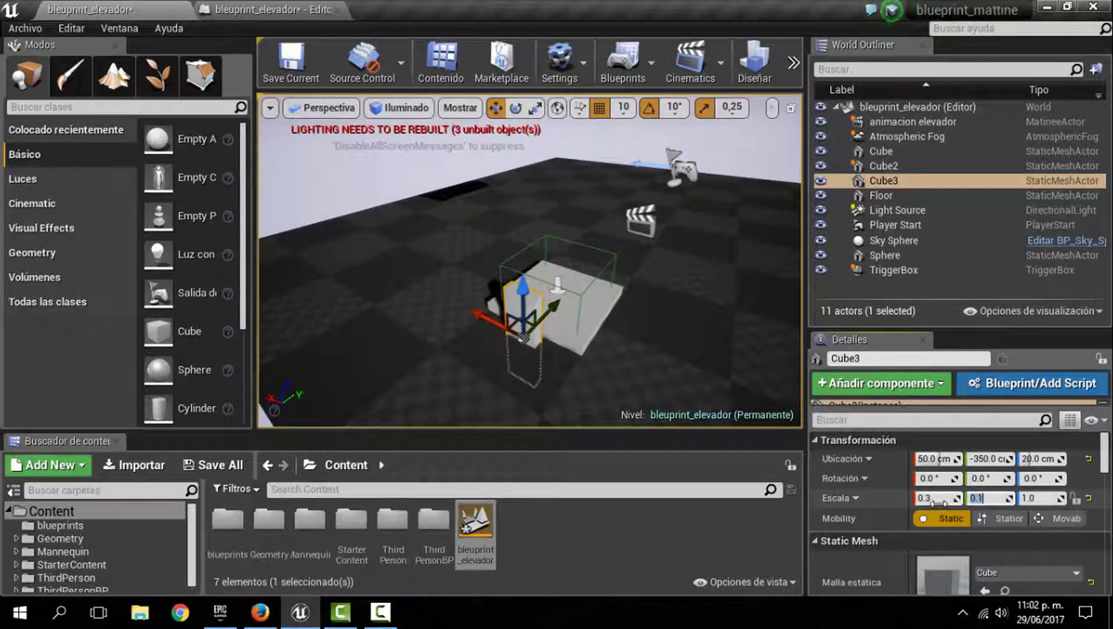
text(0.1)
key(Return)
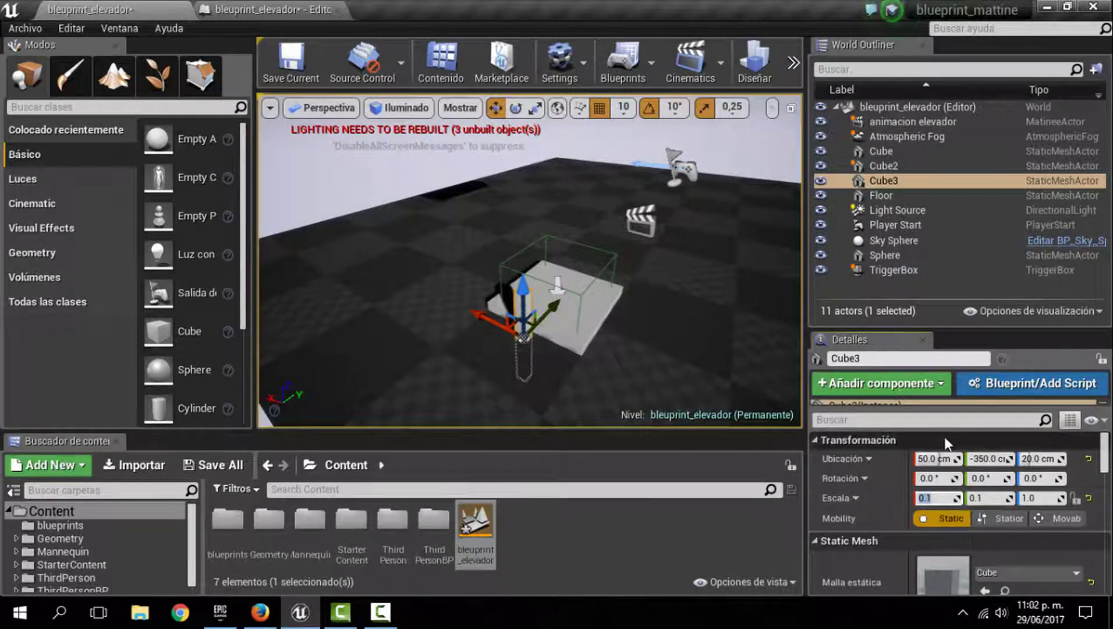
Step: Position the thin post beside the elevator platform, standing on the floor at 50, -330, ~80 cm
right_drag(530, 262, 588, 268)
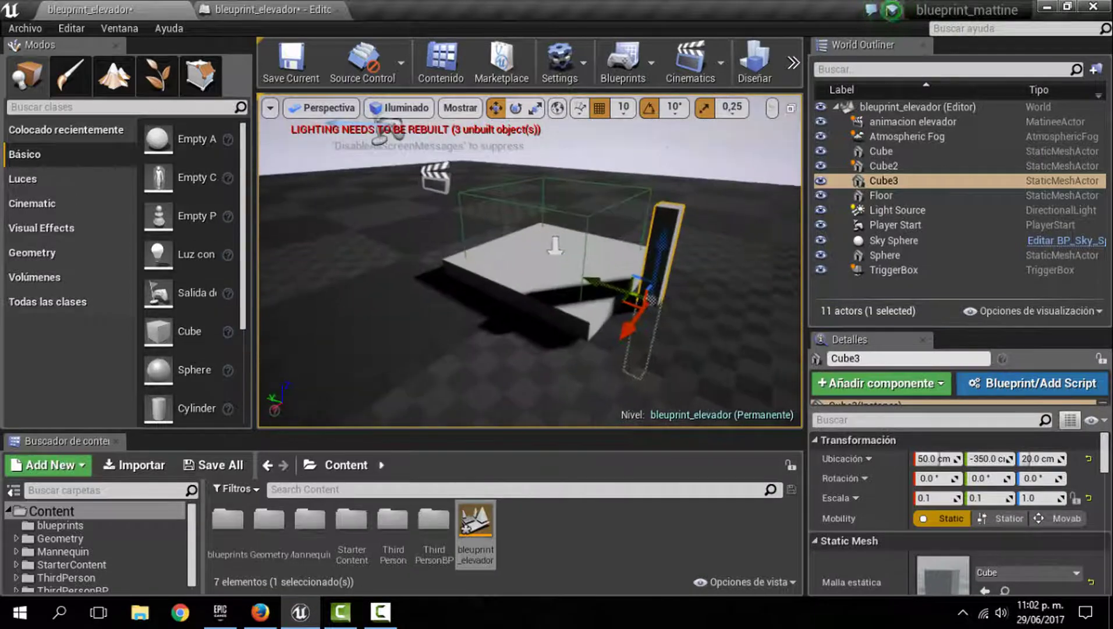
mouse_move(531, 338)
mouse_down()
mouse_move(563, 310)
mouse_move(547, 165)
mouse_up()
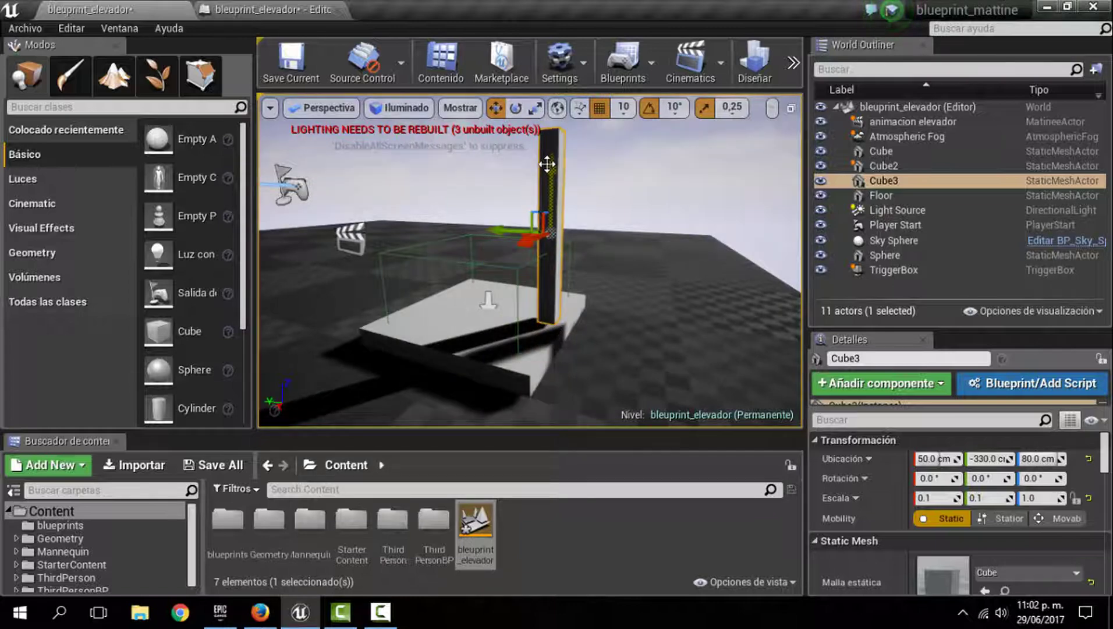
drag(541, 177, 549, 160)
drag(551, 213, 551, 231)
right_drag(555, 173, 523, 192)
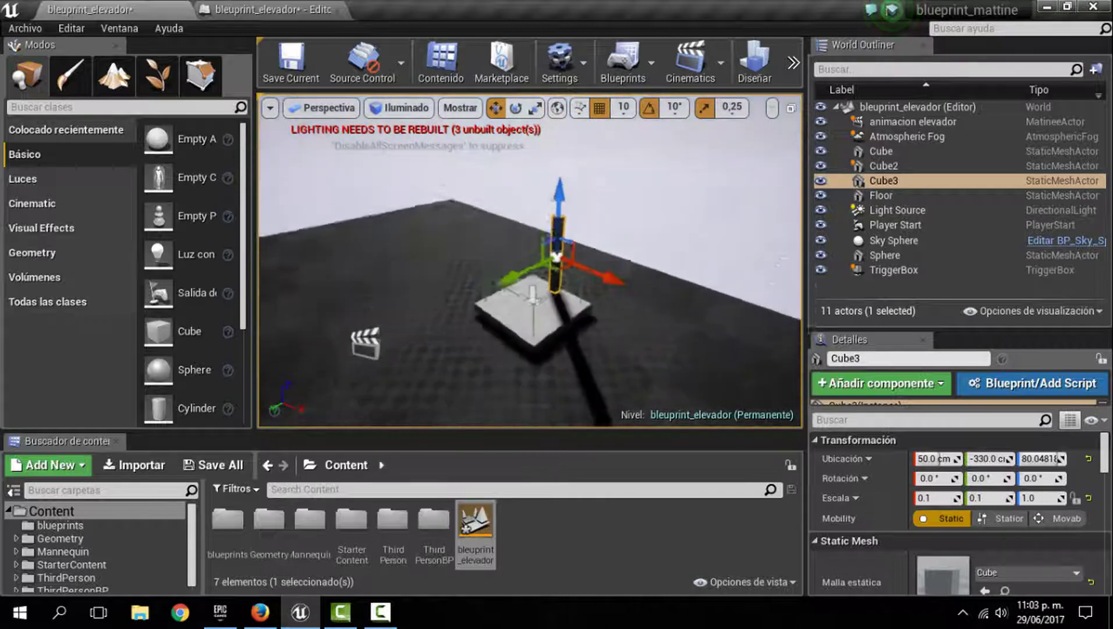
alt+drag(524, 192, 513, 298)
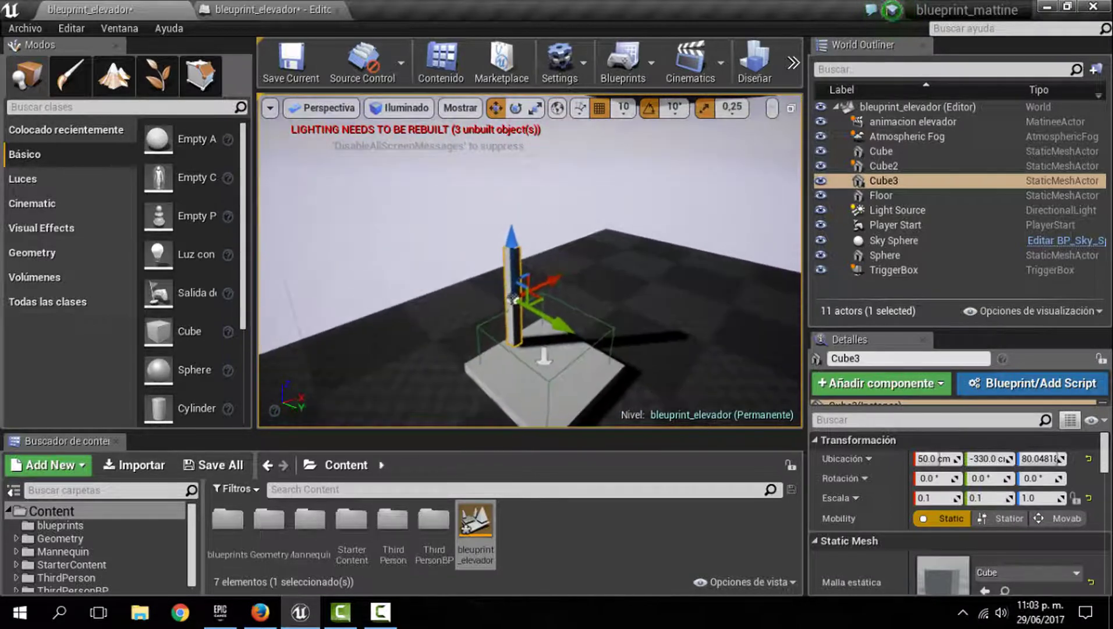
click(794, 66)
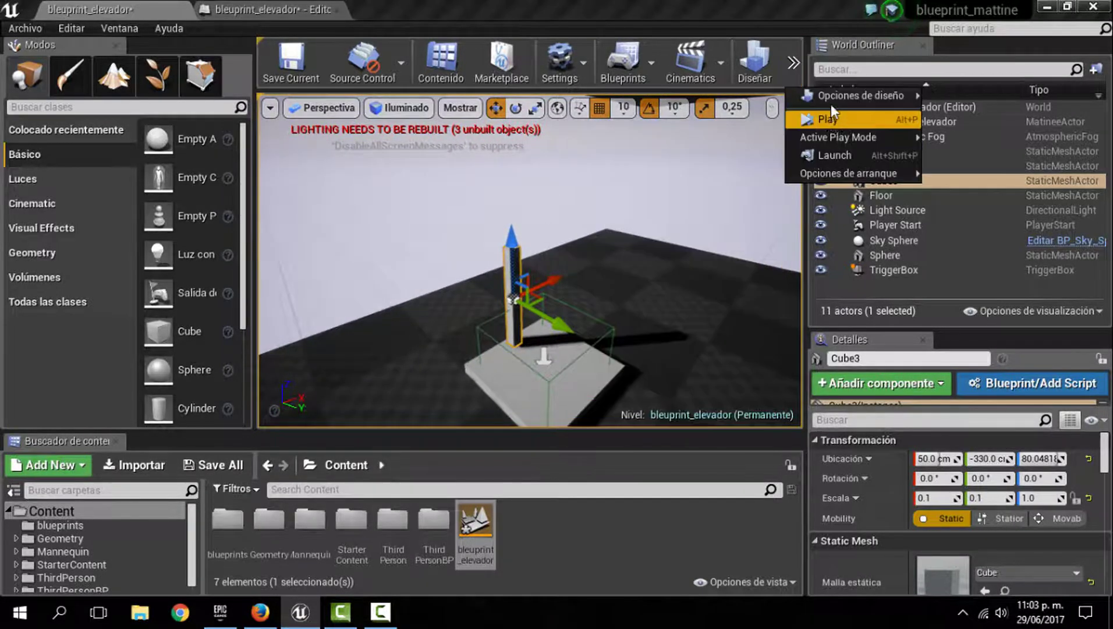
click(829, 119)
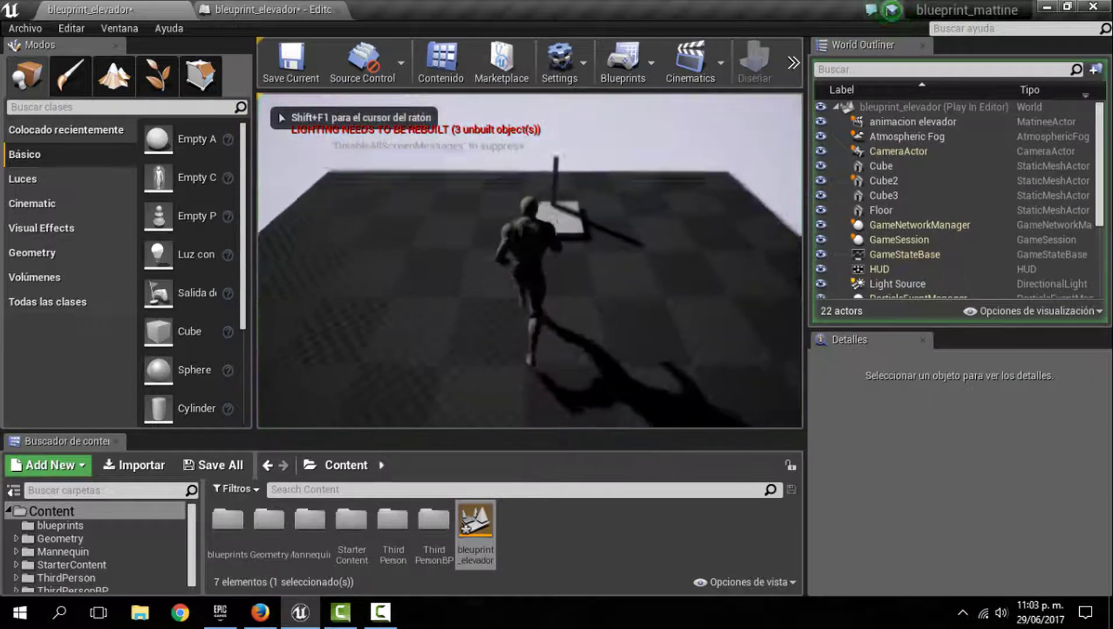
key(w)
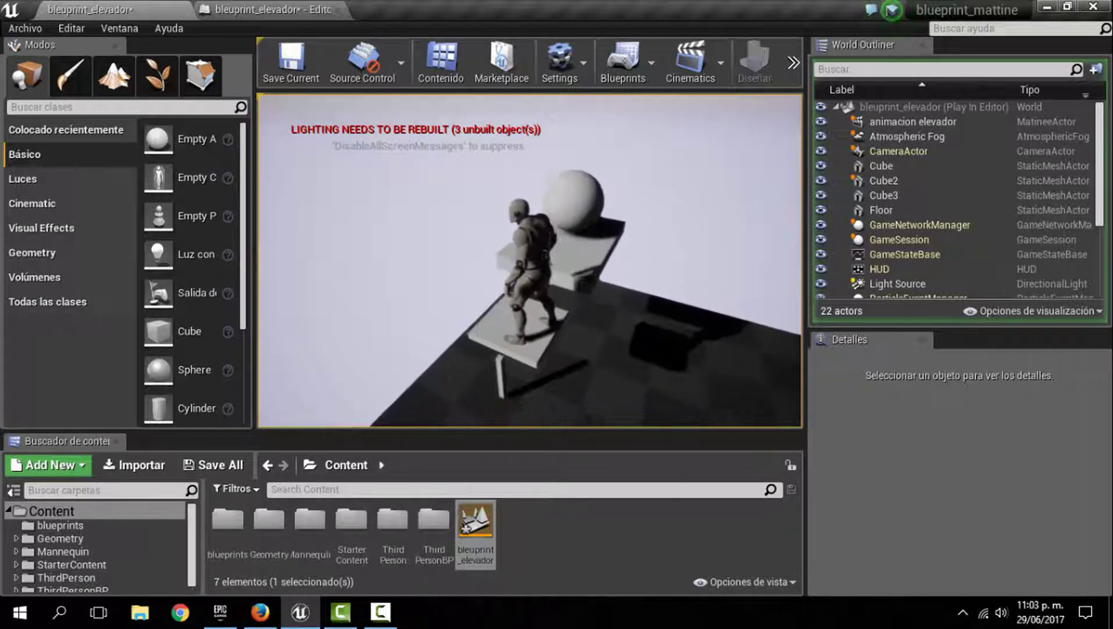
key(w)
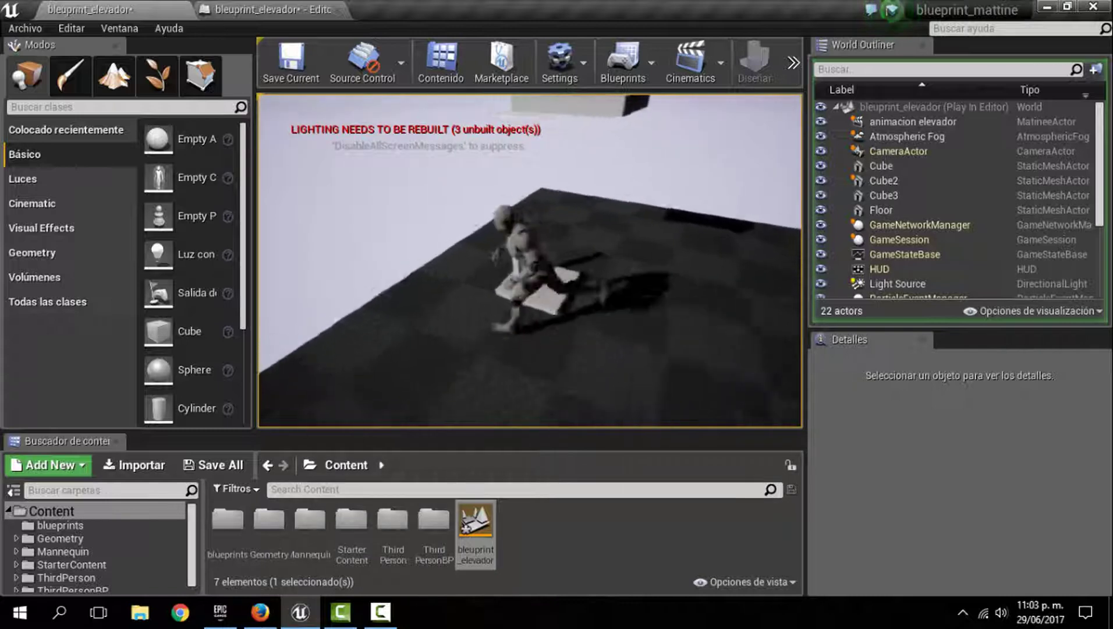
key(Escape)
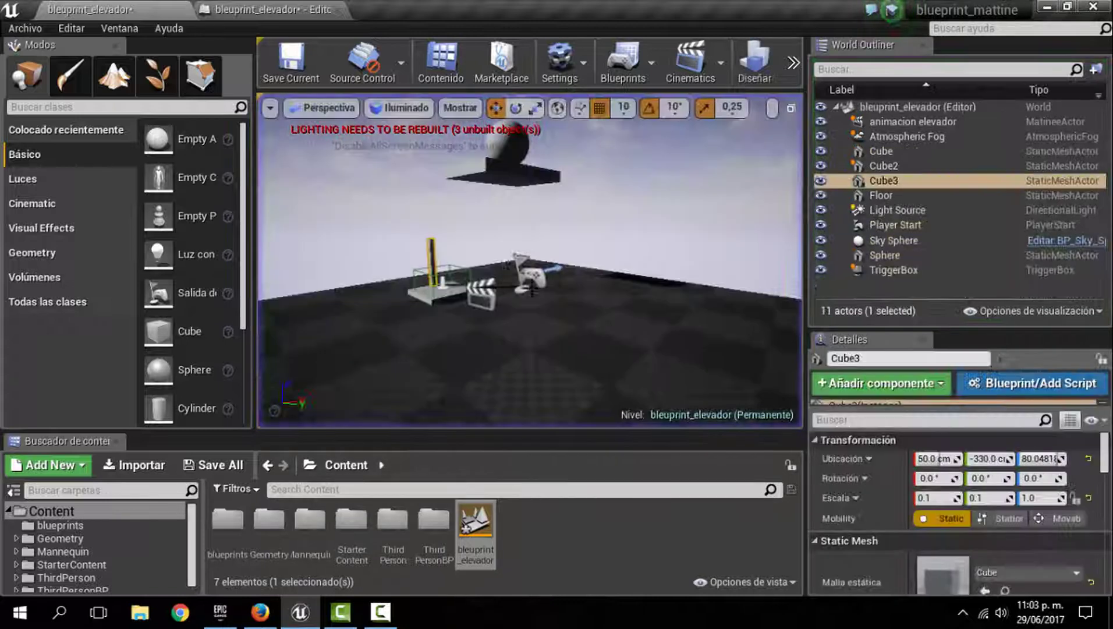
Step: Rename the platform actor Cube2 to 'elevador'
right_drag(530, 262, 559, 262)
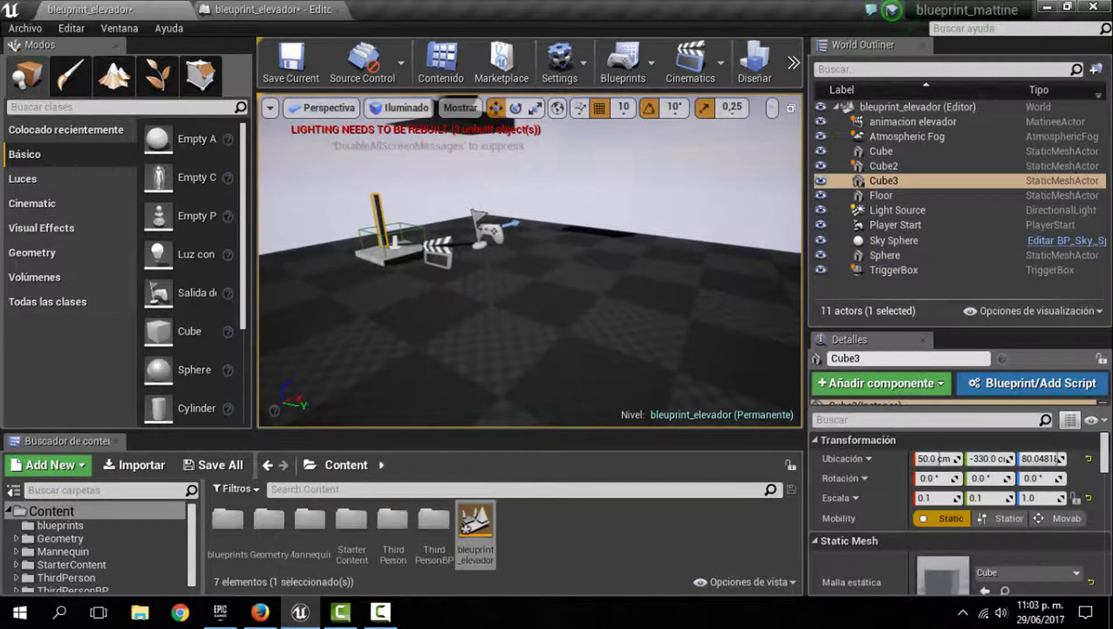
right_drag(550, 383, 551, 383)
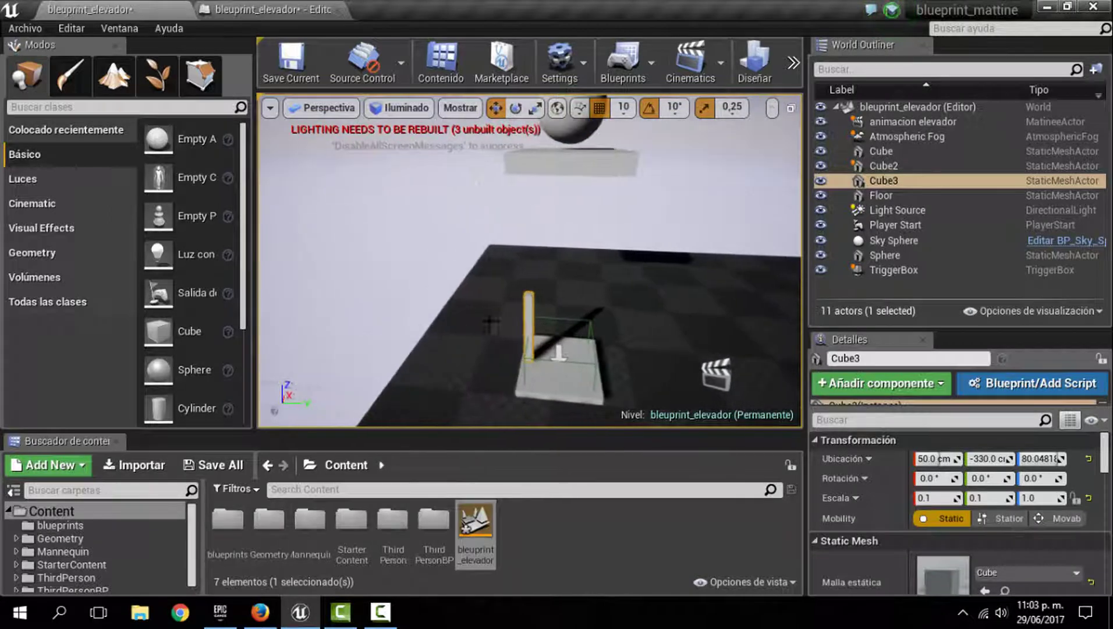
click(550, 396)
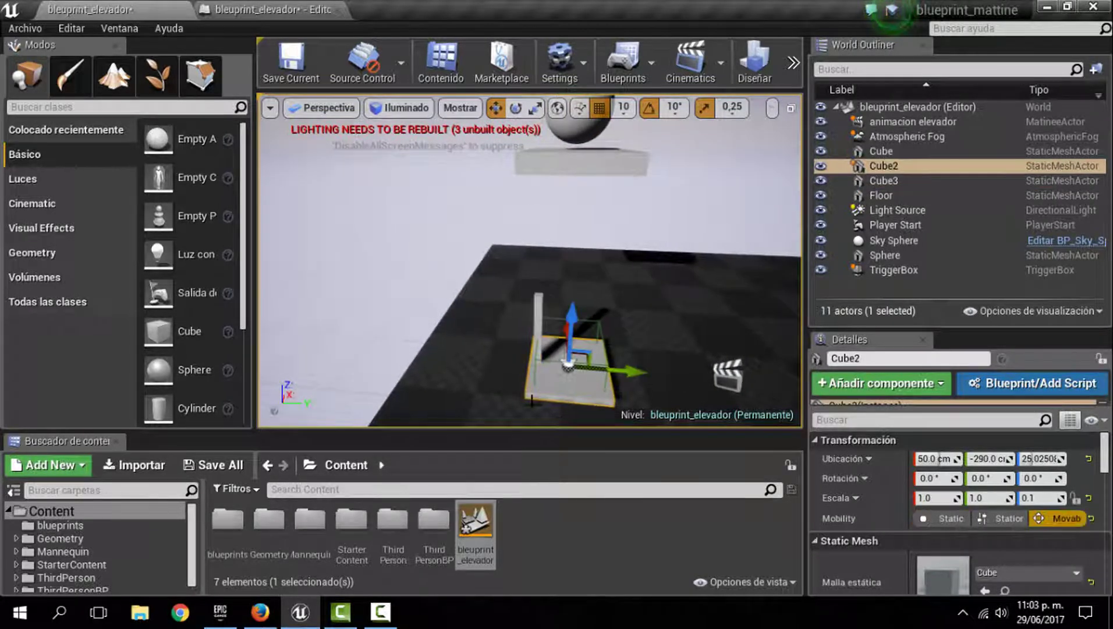
click(884, 167)
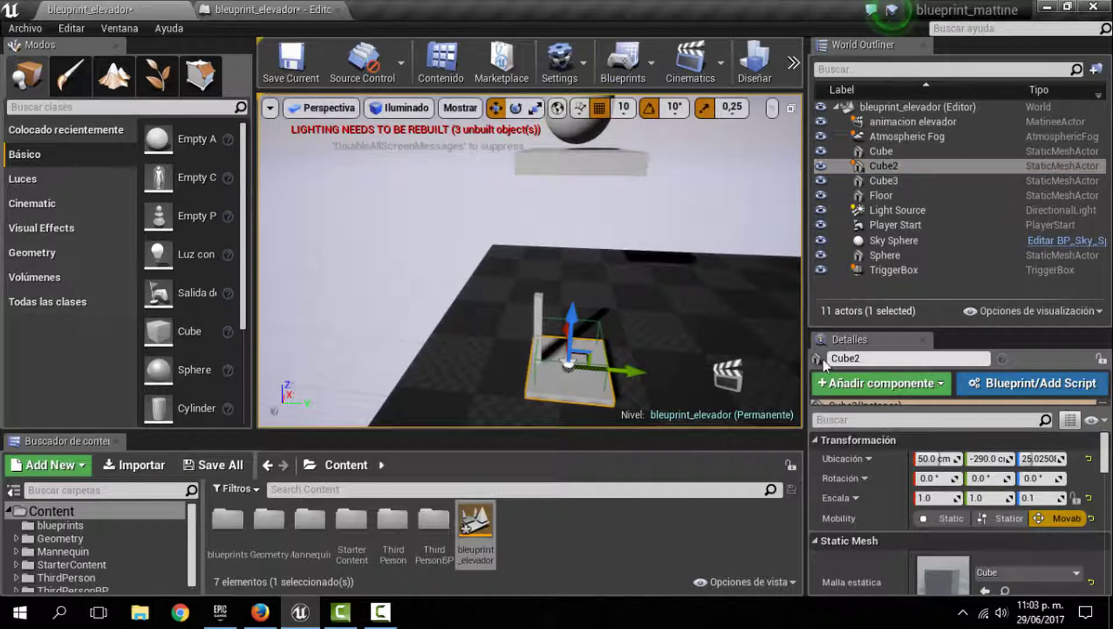
click(865, 359)
text(elevad)
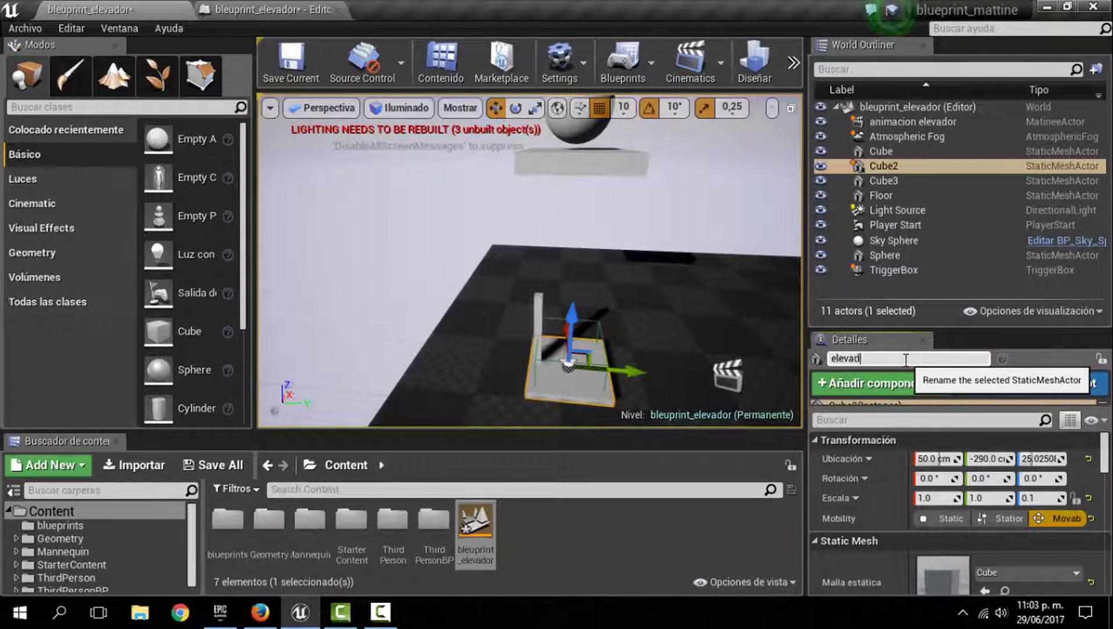
text(or)
key(Return)
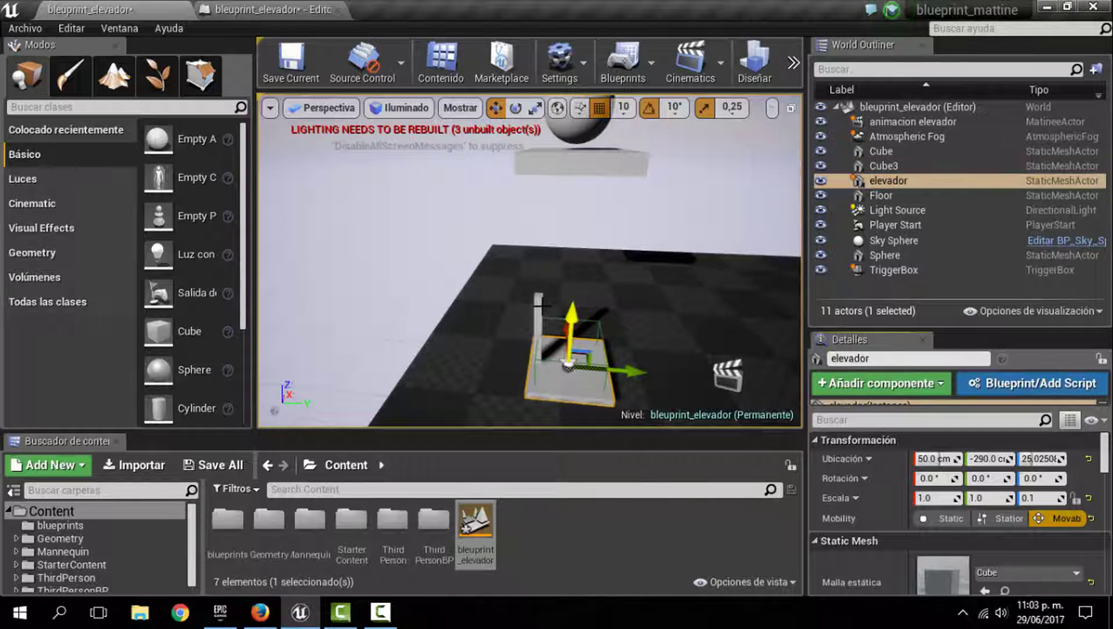
Step: Rename the thin post Cube3 to 'switch'
click(538, 303)
click(863, 360)
text(switch)
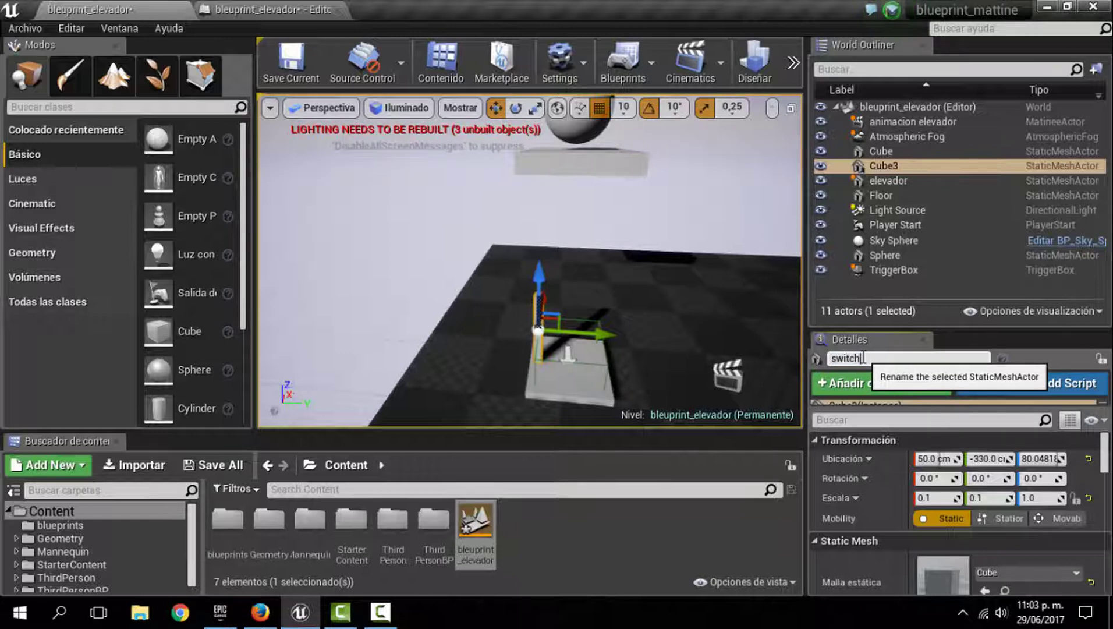
key(Return)
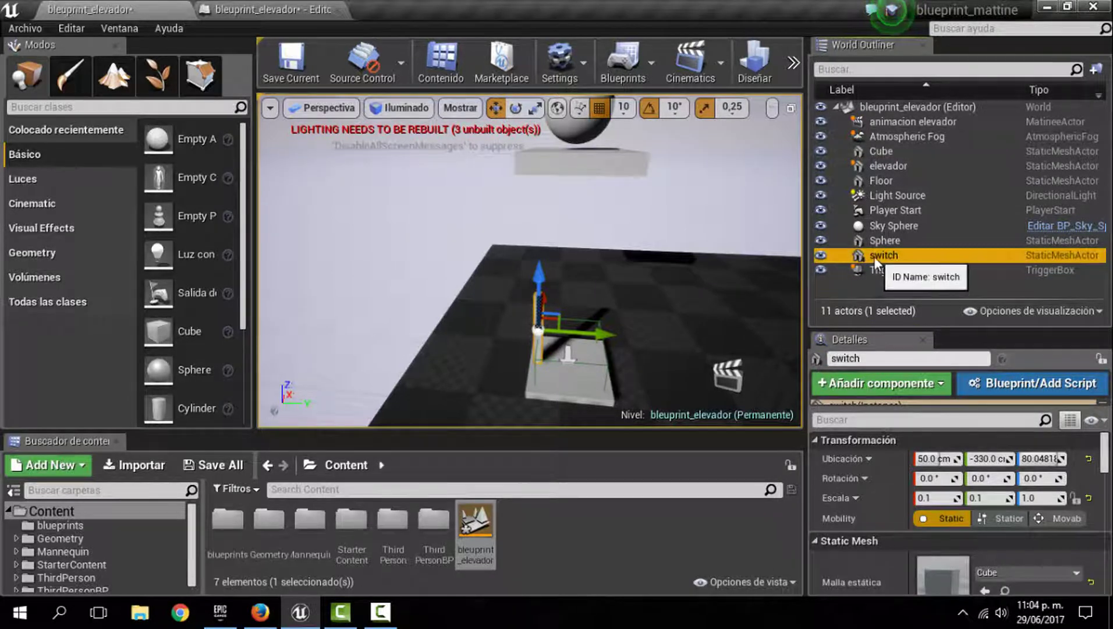
Step: Set switch's Mobility to Movable and parent it under elevador in the World Outliner
mouse_move(873, 256)
mouse_down()
mouse_move(889, 197)
mouse_move(866, 163)
mouse_up()
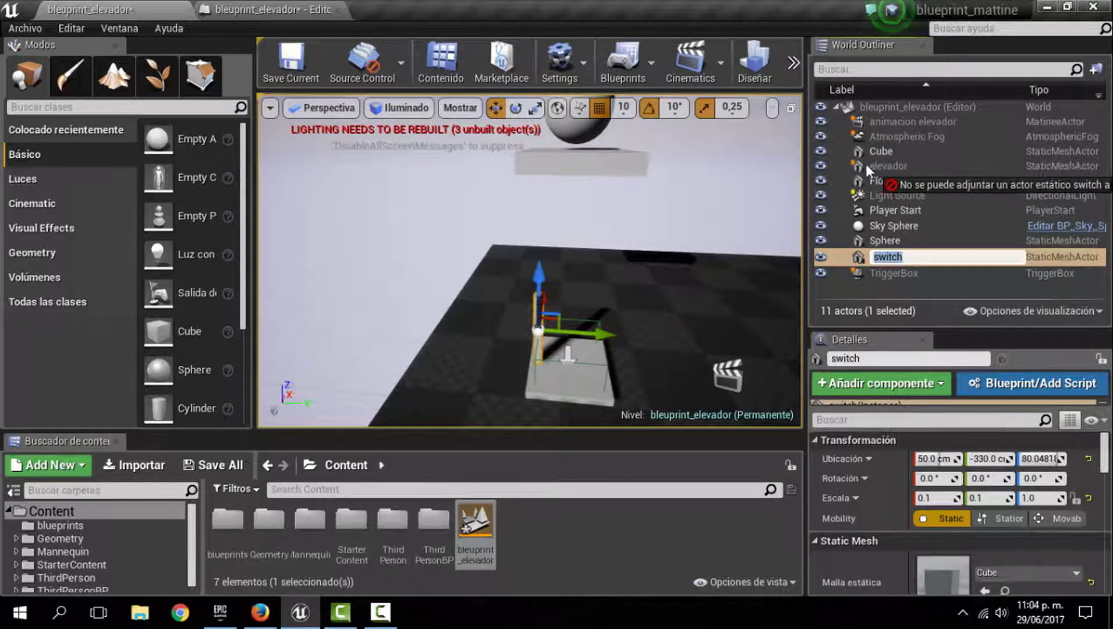
drag(855, 164, 862, 162)
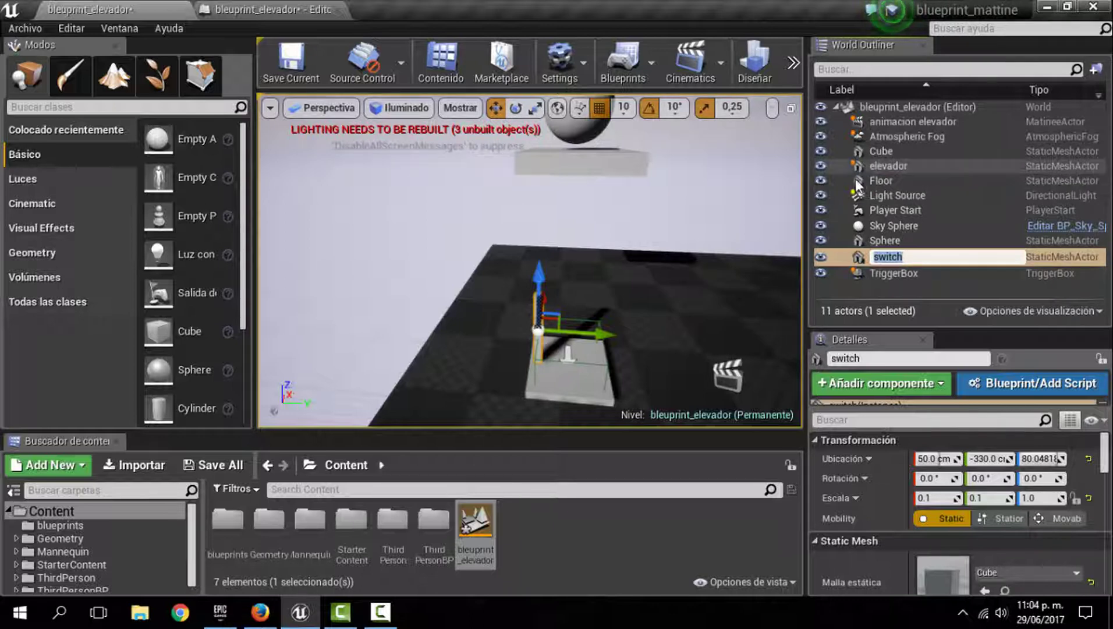
click(878, 166)
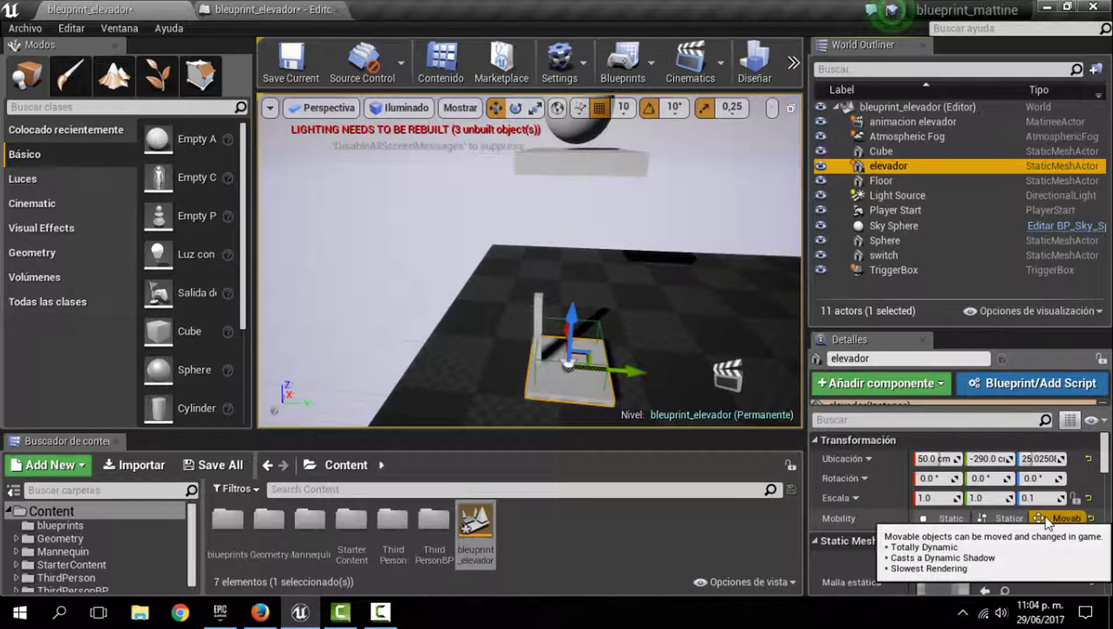
click(878, 254)
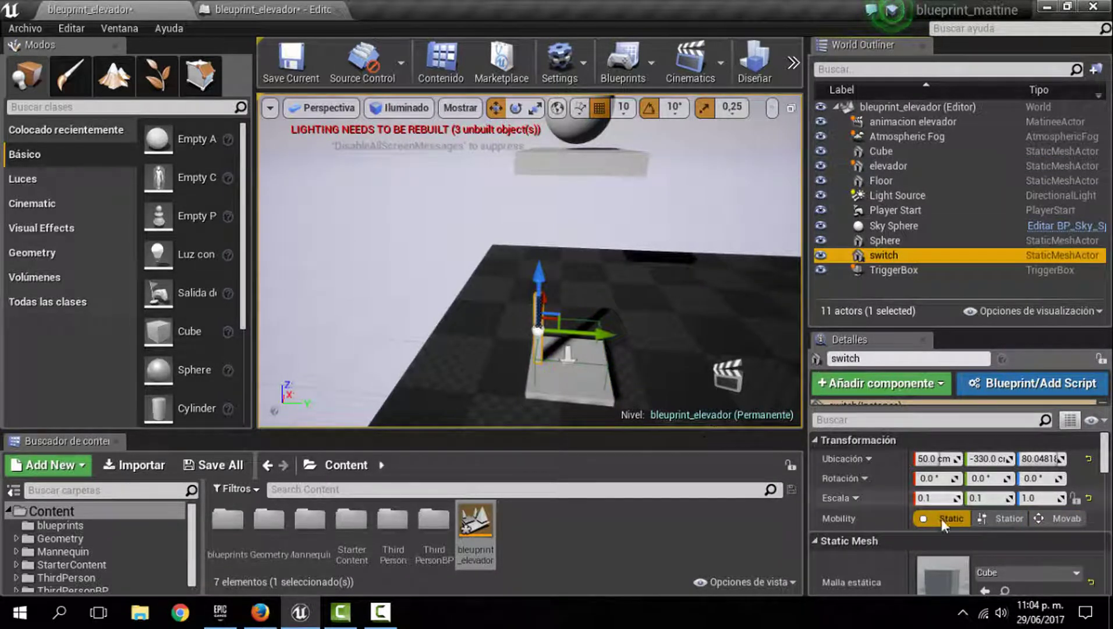
click(1051, 517)
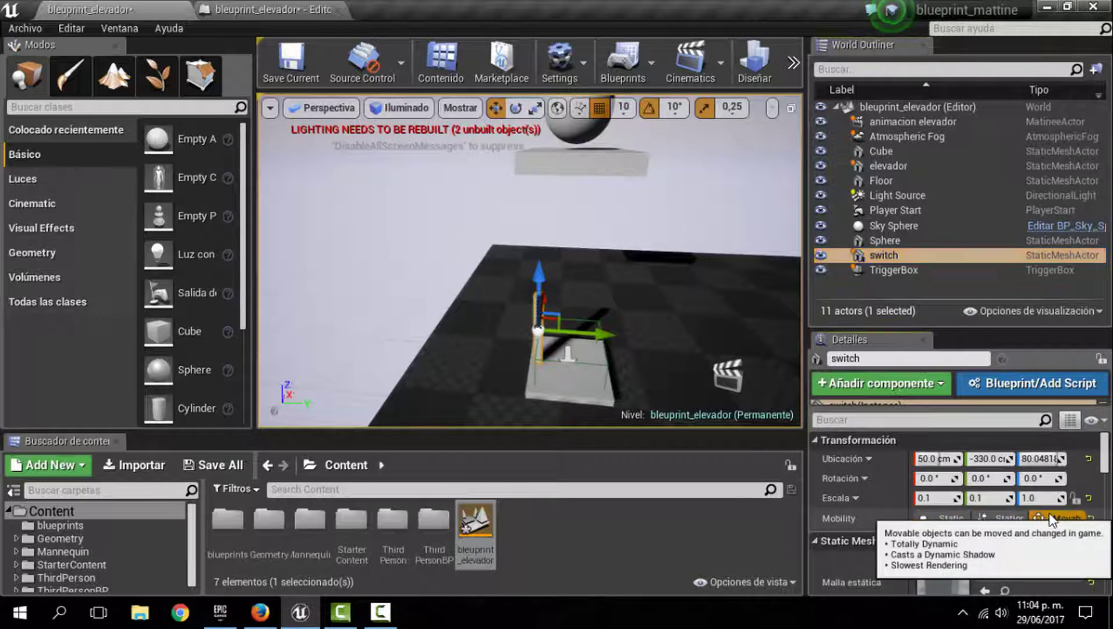
click(890, 256)
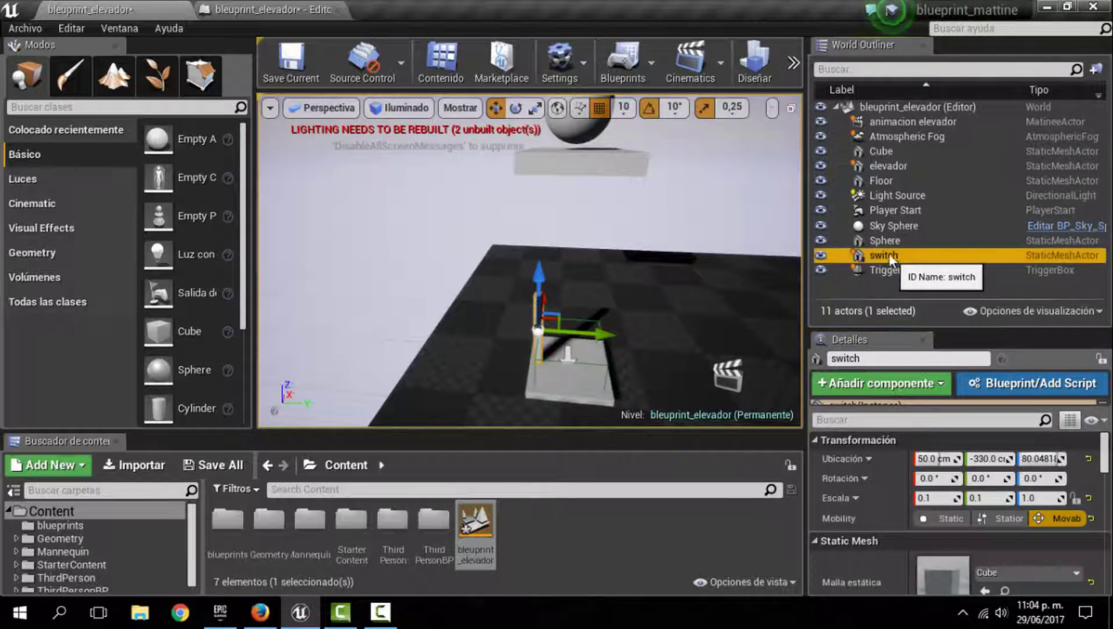
drag(889, 253, 879, 164)
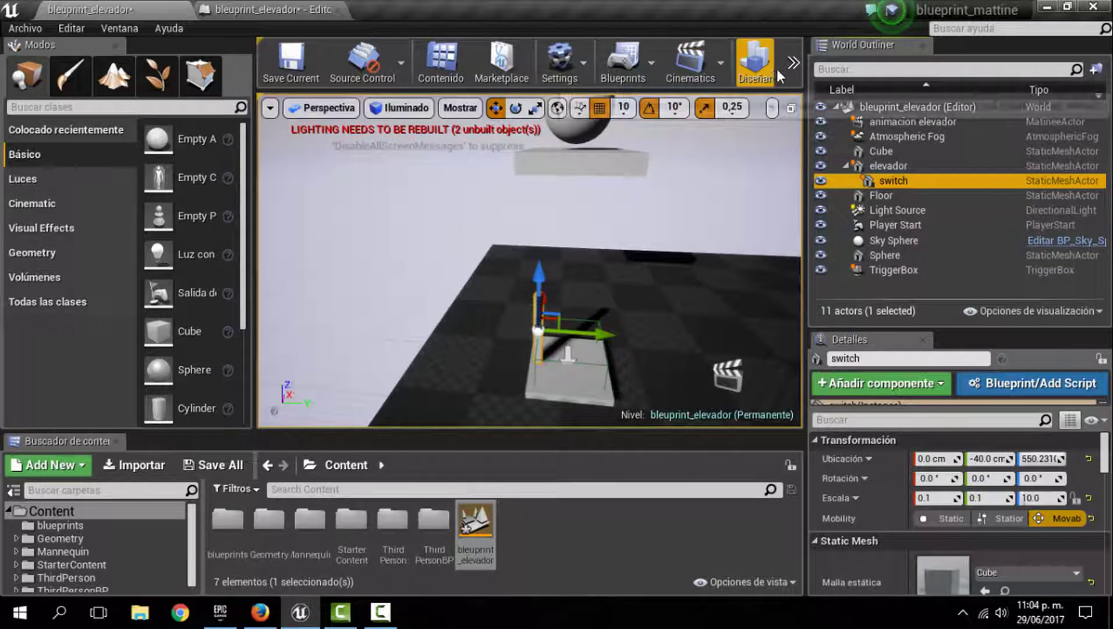
click(792, 62)
click(818, 116)
key(w)
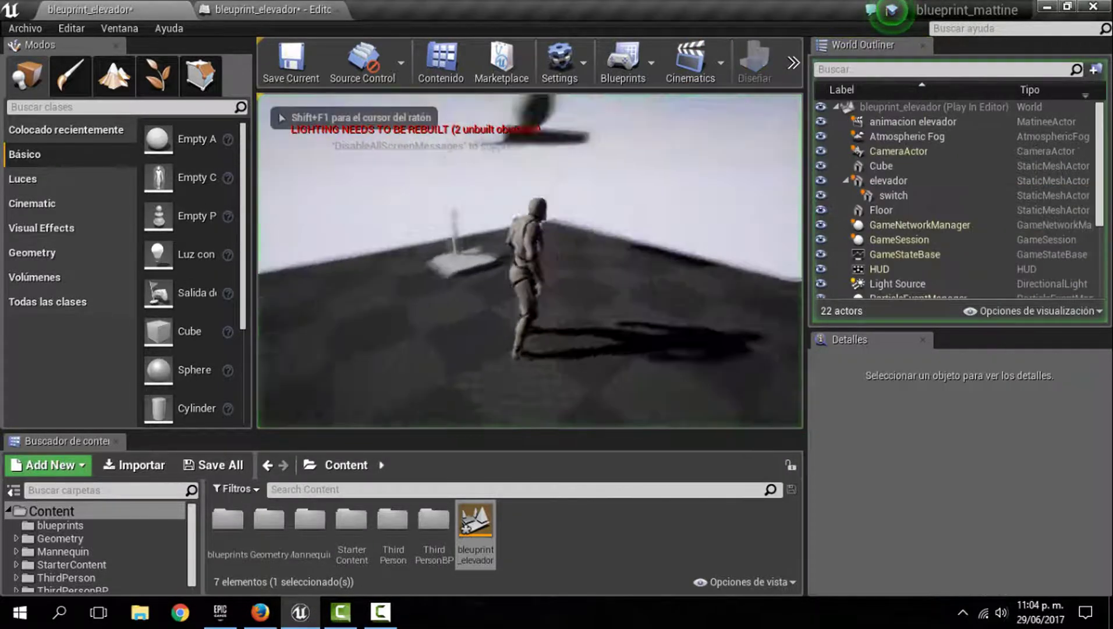
key(w)
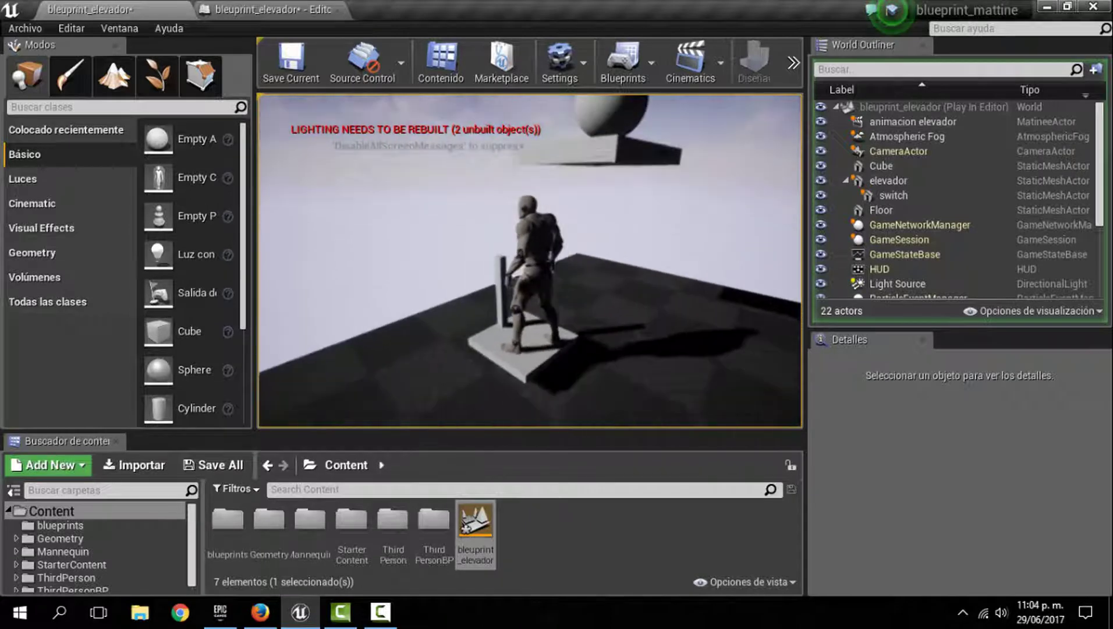
key(Escape)
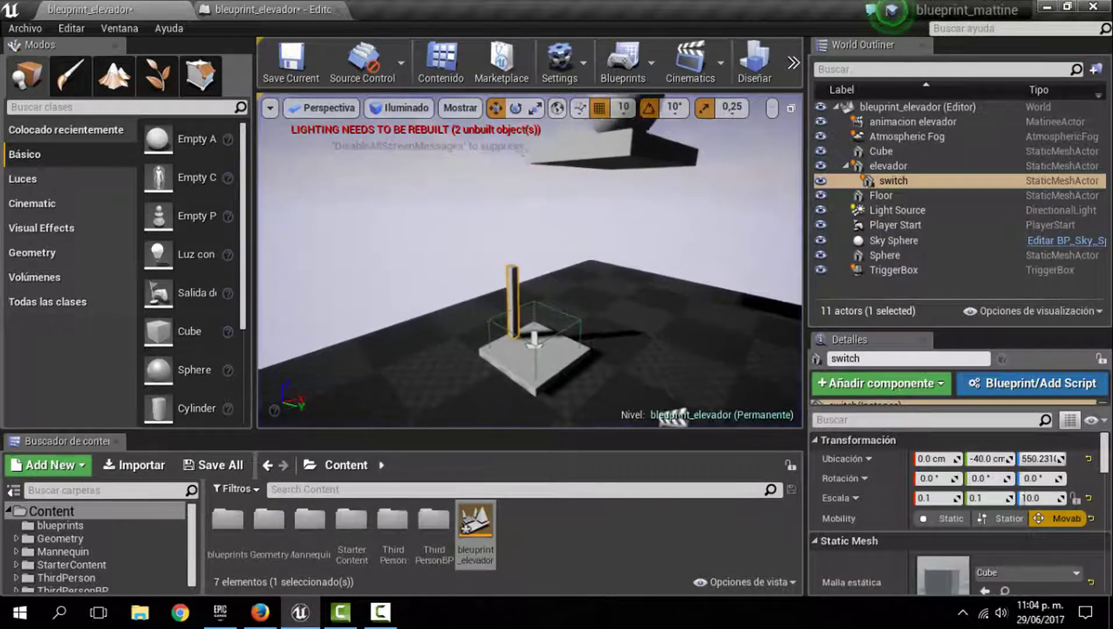
Step: Place a Point Light on top of the switch pole at 50, -330, 140 cm
key(f)
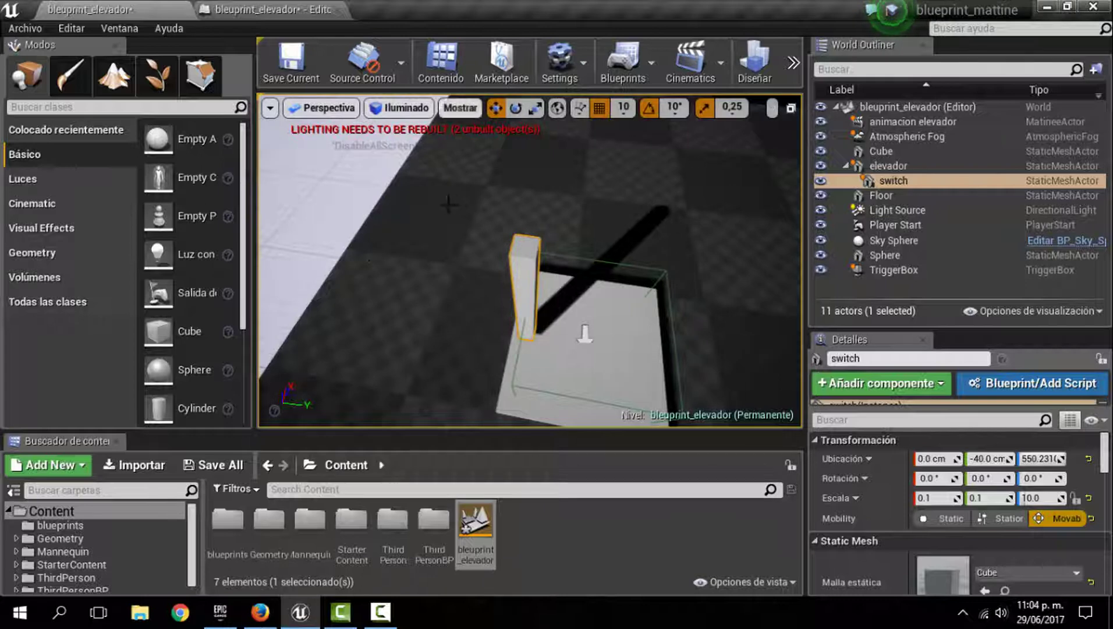
click(436, 261)
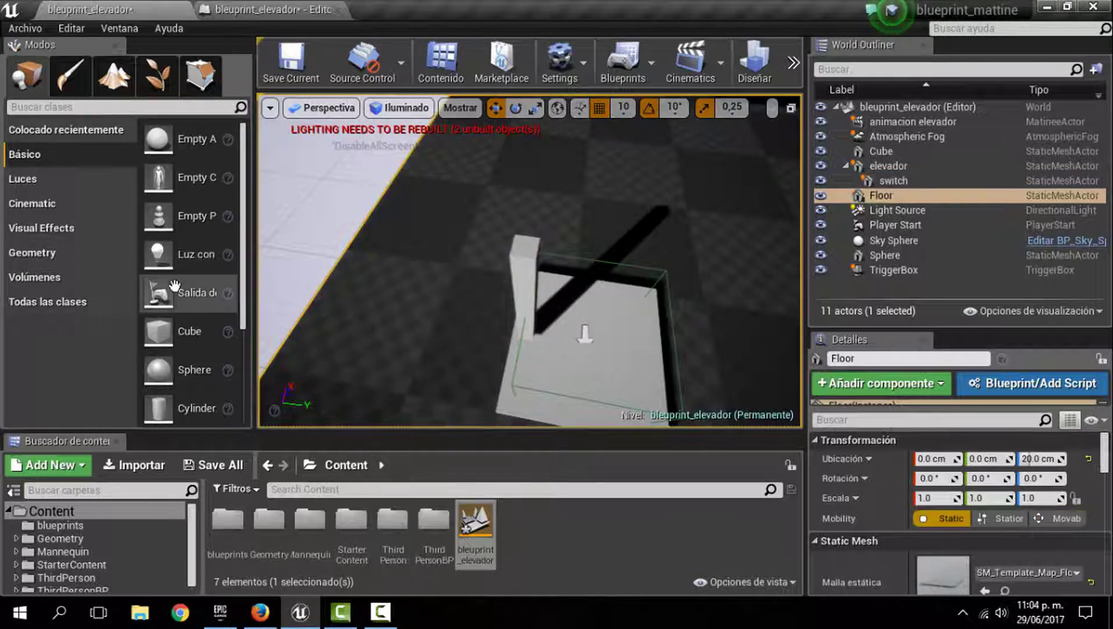
mouse_move(162, 256)
mouse_down()
mouse_move(527, 264)
mouse_move(545, 162)
mouse_move(536, 265)
mouse_up()
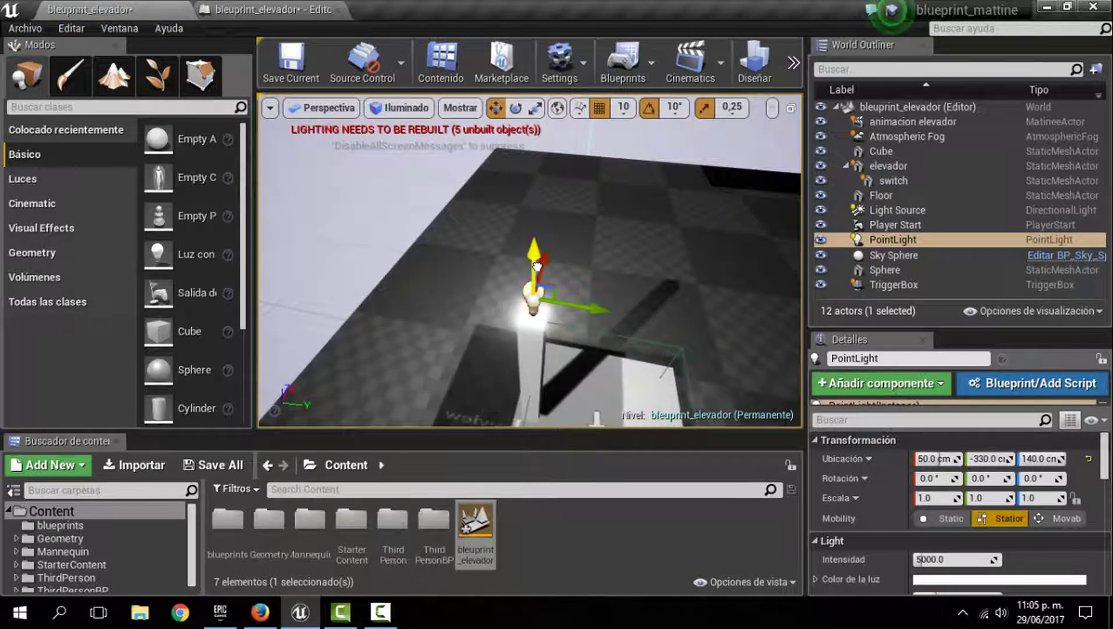
right_drag(563, 270, 541, 303)
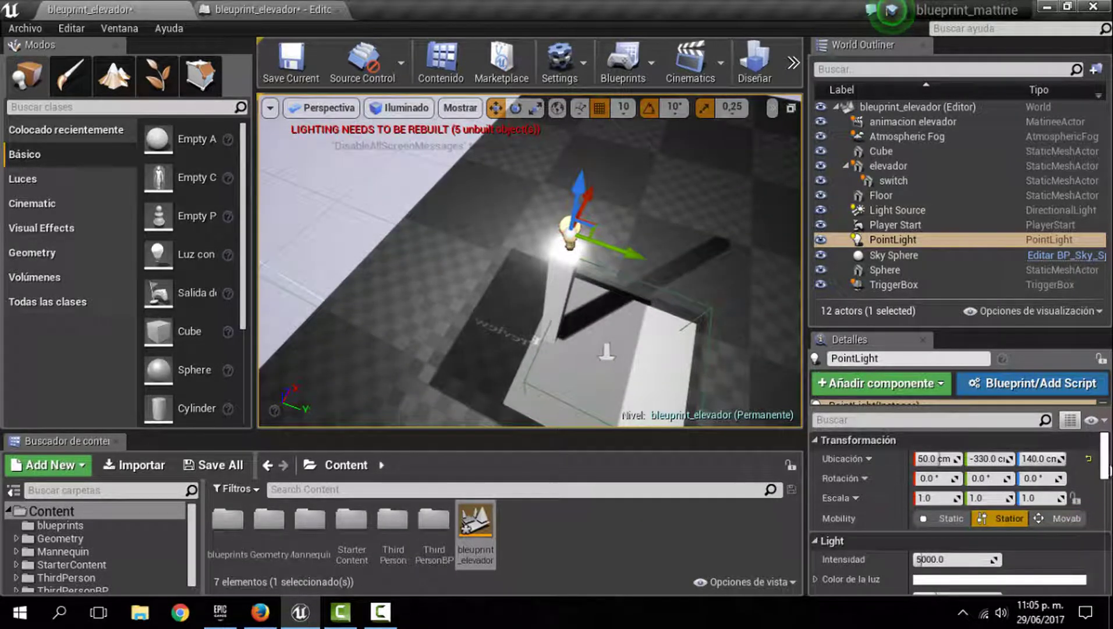
Step: Set the point light's Intensidad to 2500
drag(1106, 469, 1106, 486)
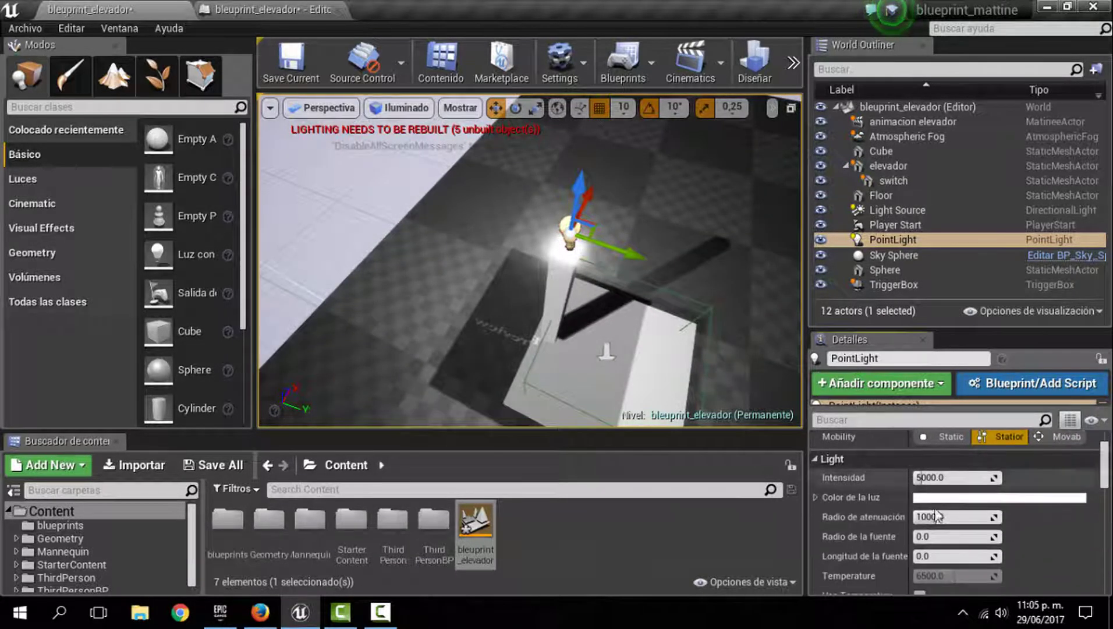
click(954, 477)
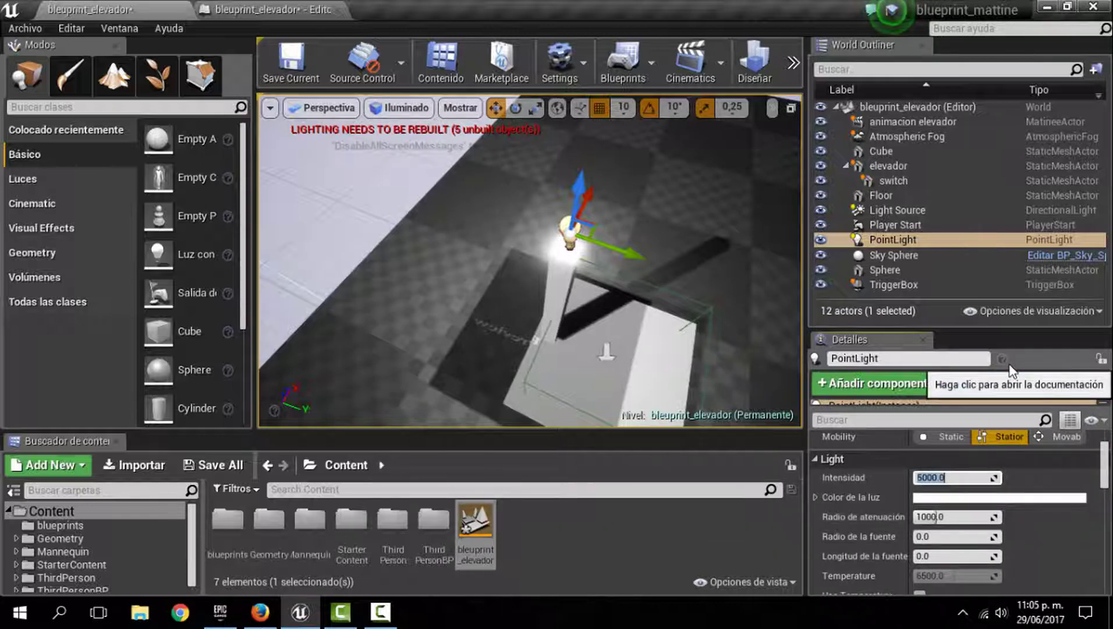
text(250)
key(Return)
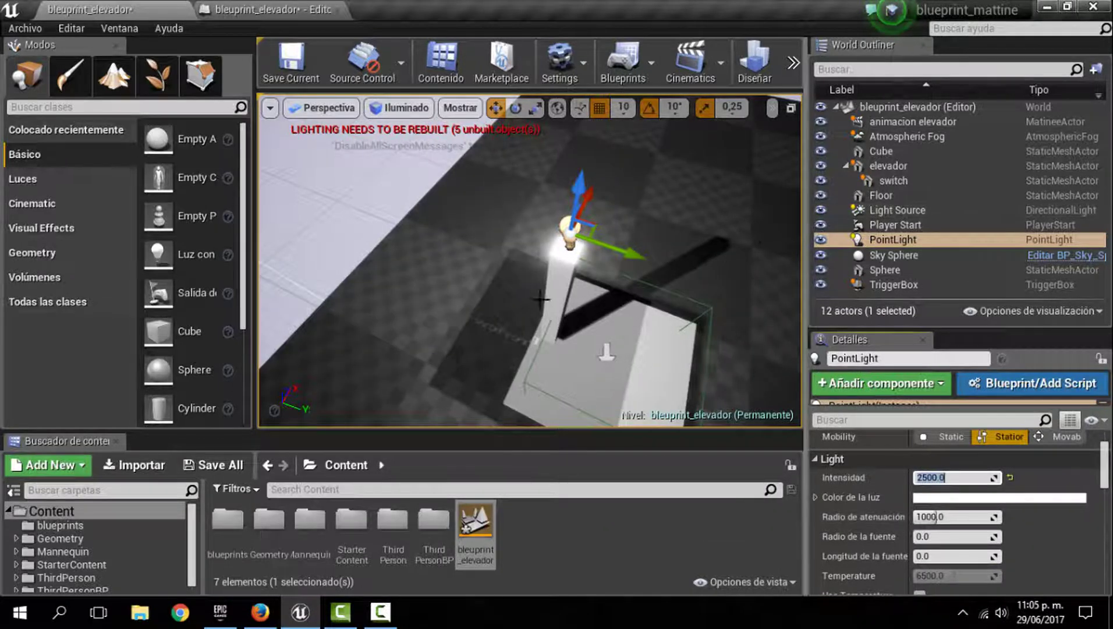
Step: Set the PointLight's Color de la luz to orange-red (sRGB FF602DFF)
click(949, 501)
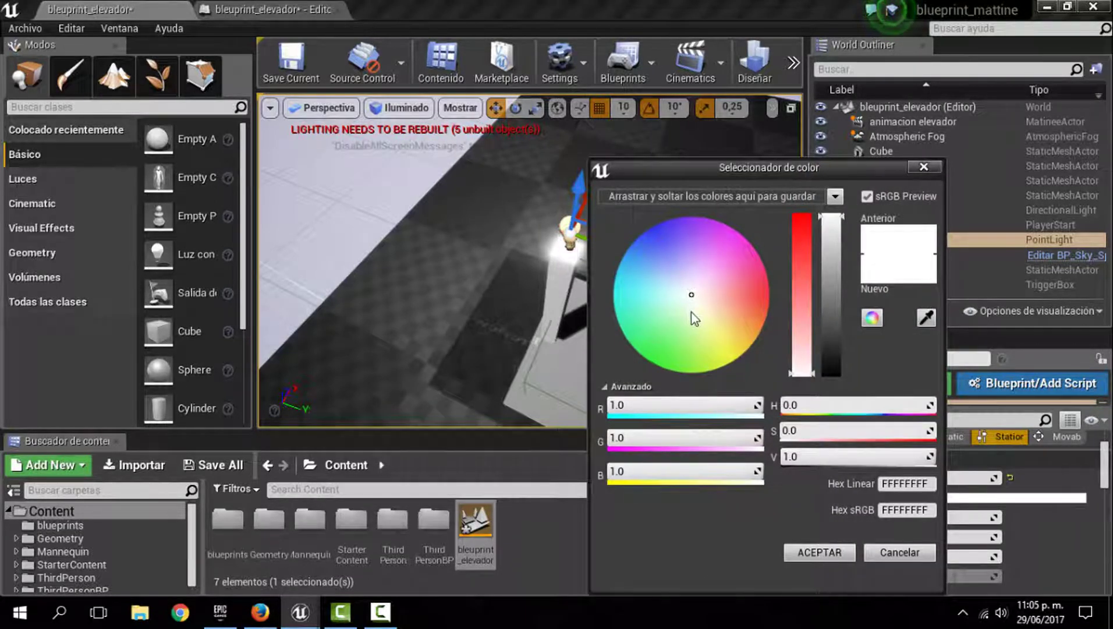
mouse_move(705, 294)
mouse_down()
mouse_move(684, 295)
mouse_move(717, 297)
mouse_up()
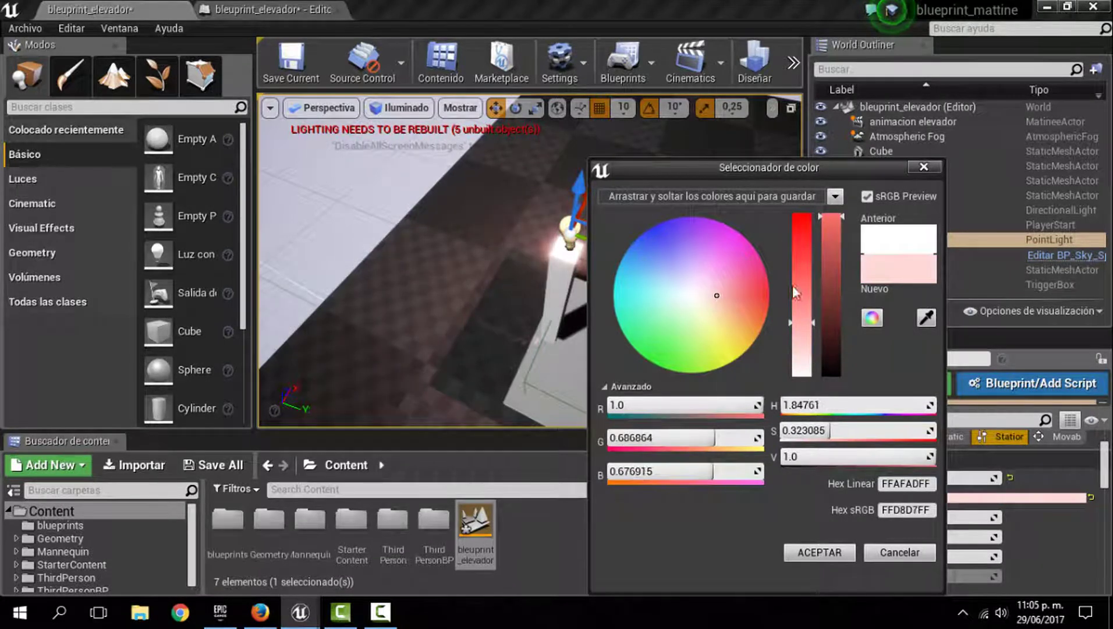
drag(793, 284, 799, 214)
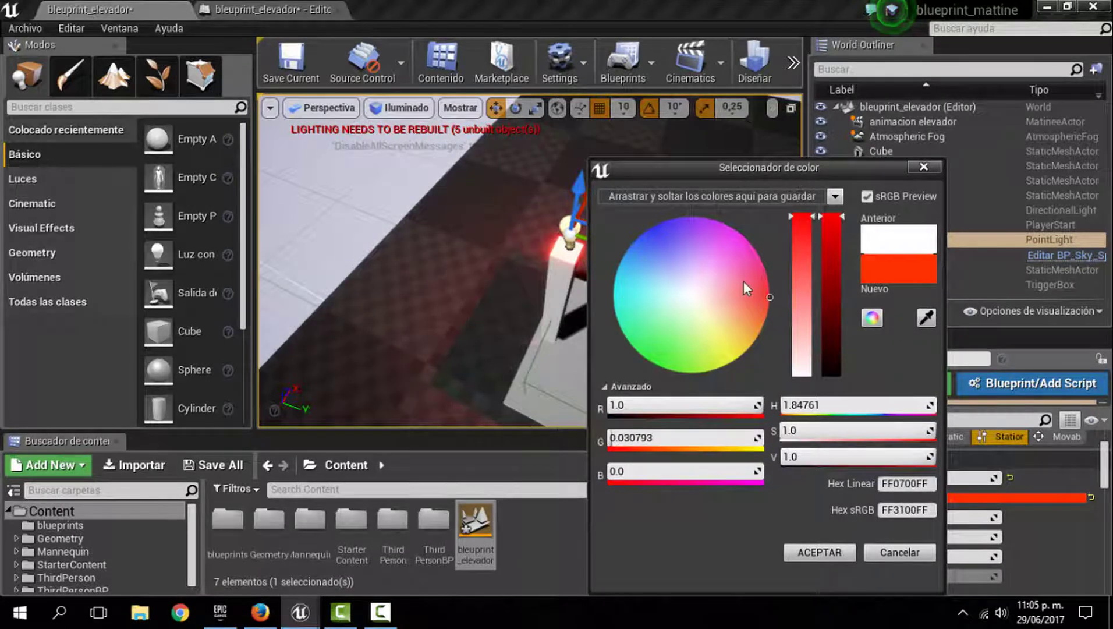
drag(747, 286, 767, 302)
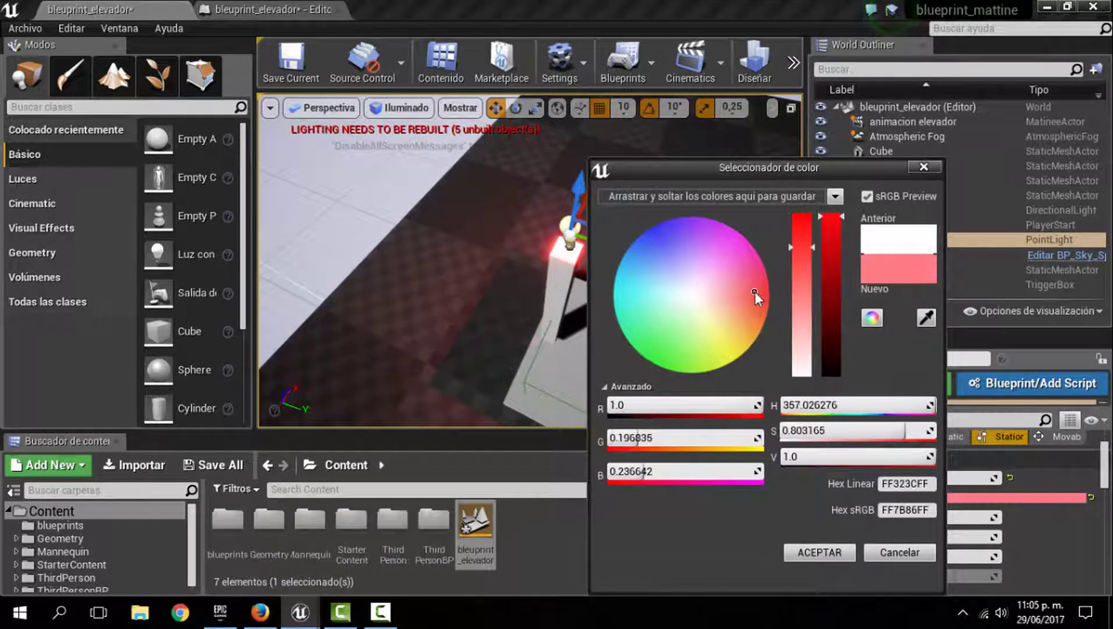
click(808, 550)
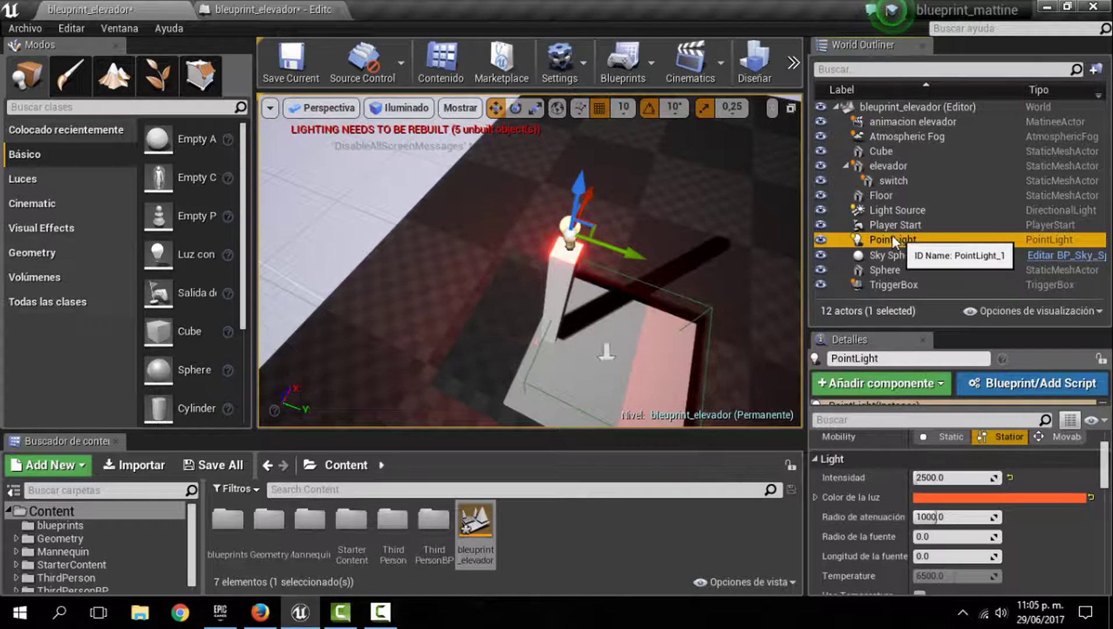
Step: Parent PointLight to elevador in the World Outliner and run a short in-editor play test
drag(893, 234, 879, 164)
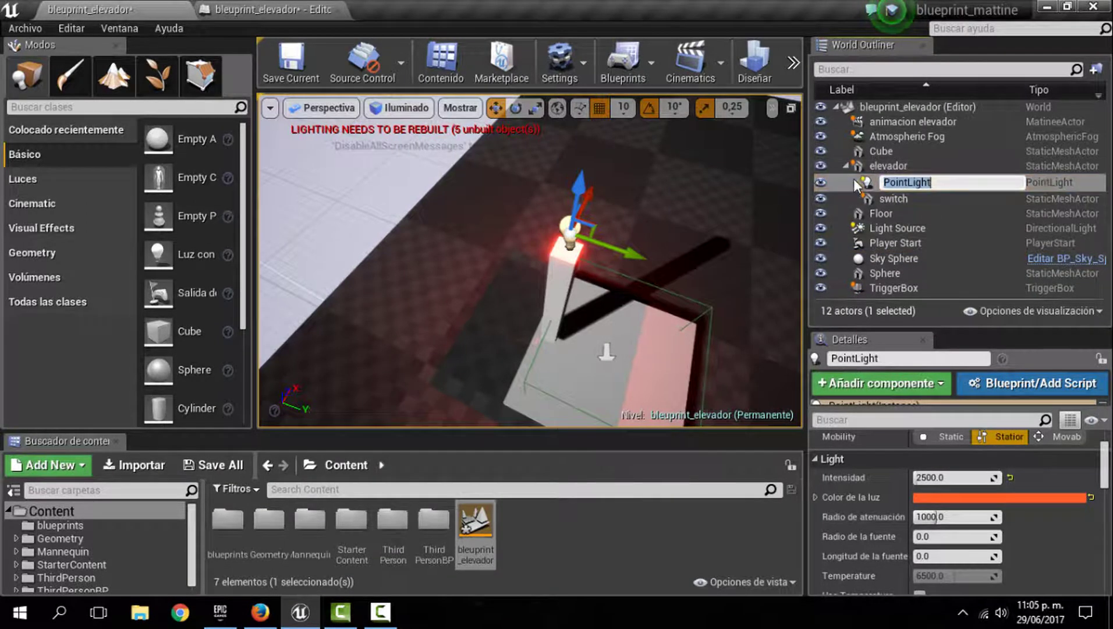
click(793, 61)
mouse_move(821, 93)
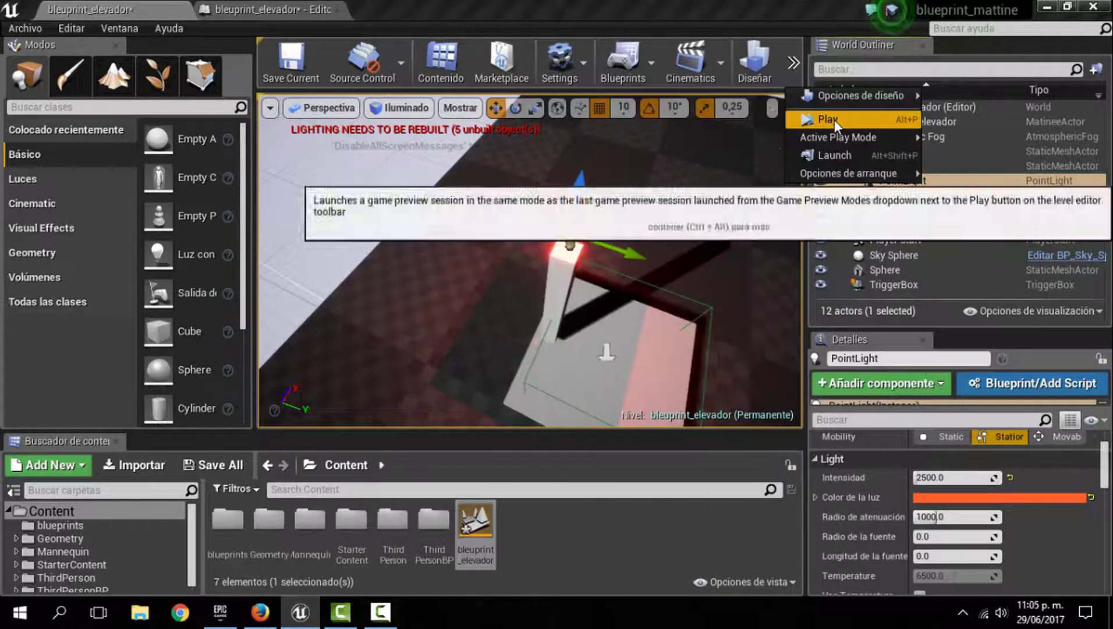
click(834, 120)
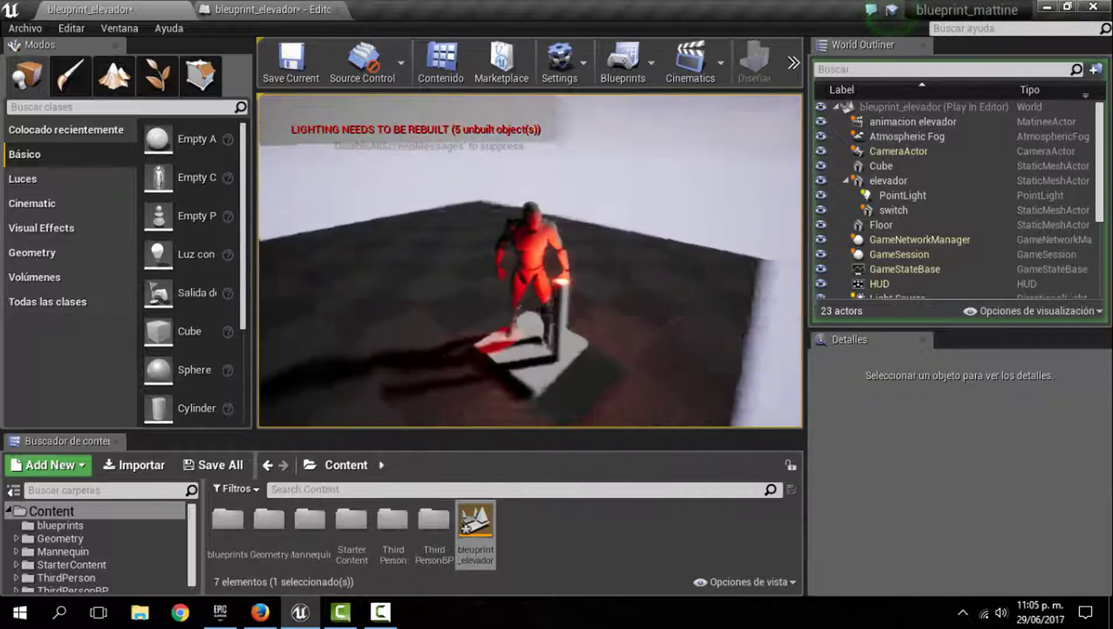
key(Escape)
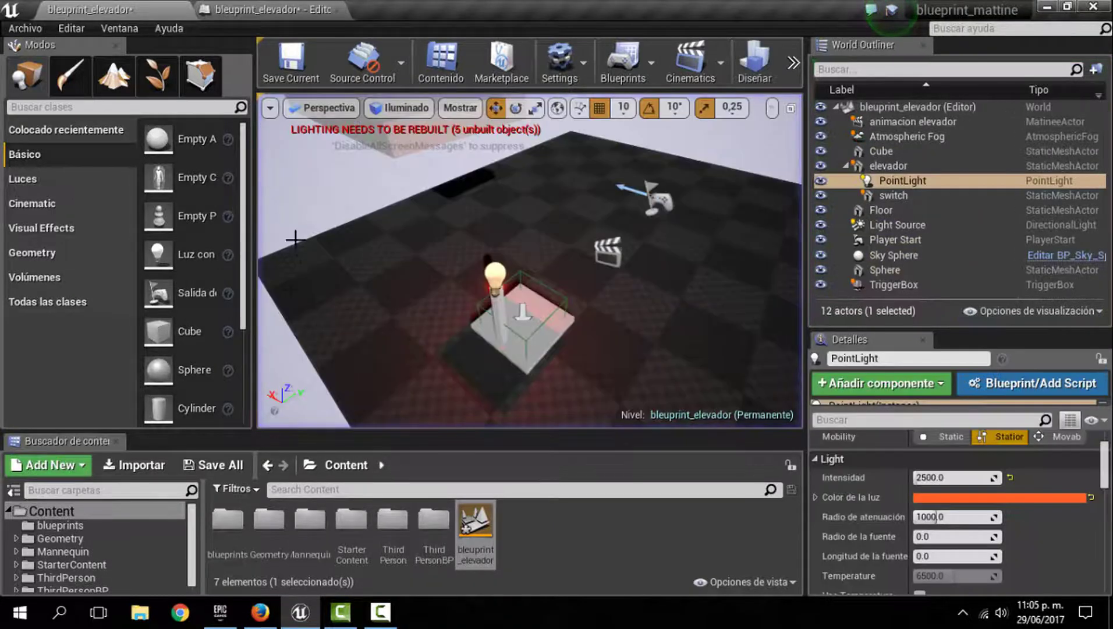
Step: Focus the PointLight and set its Radio de atenuación to 135.0
click(891, 178)
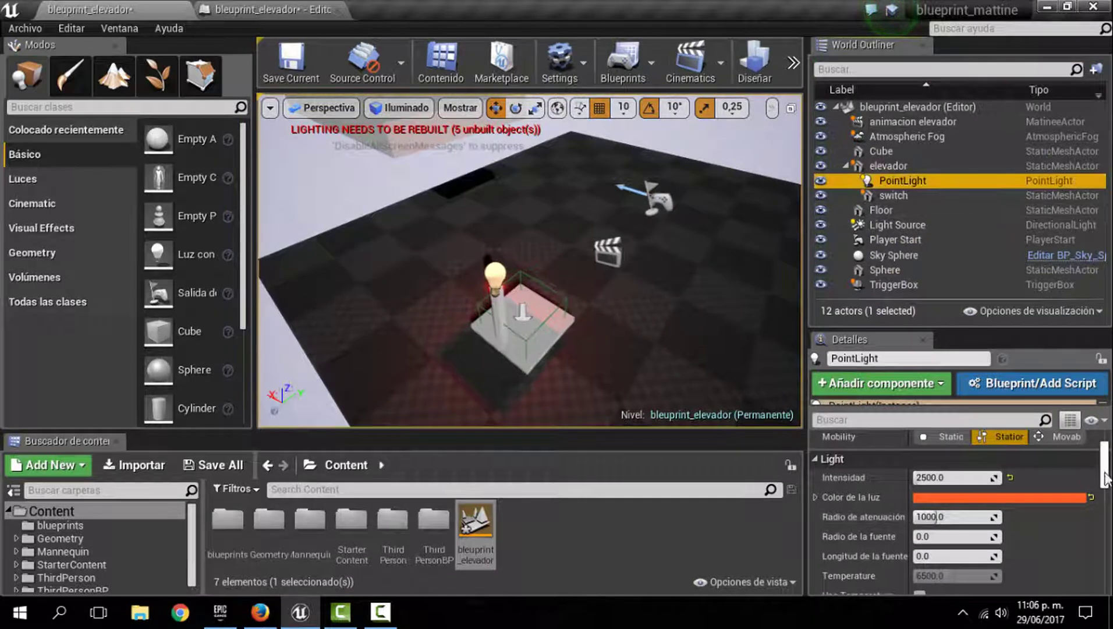
scroll(1109, 483, up, 3)
scroll(1109, 483, down, 2)
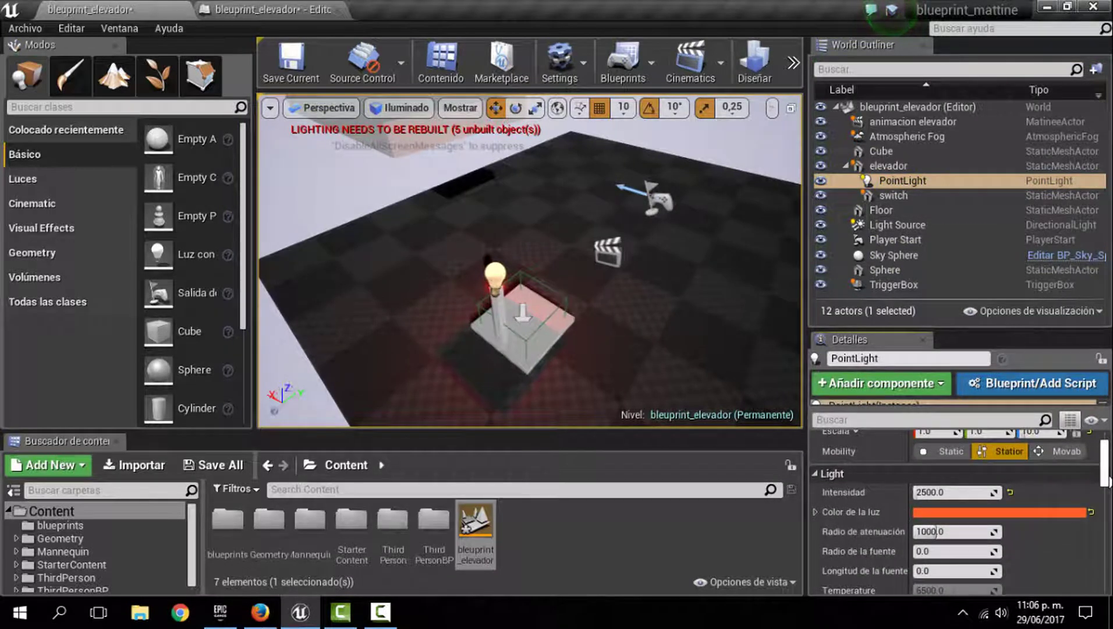
scroll(1108, 481, down, 1)
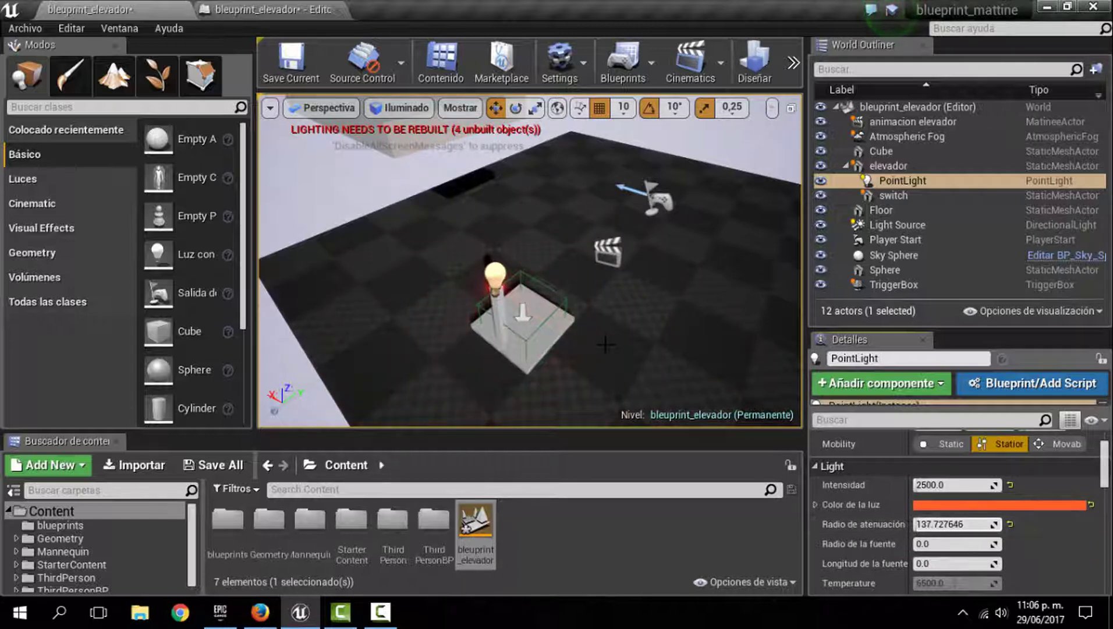
key(f)
mouse_move(636, 298)
right_down()
mouse_move(547, 376)
mouse_move(548, 349)
right_up()
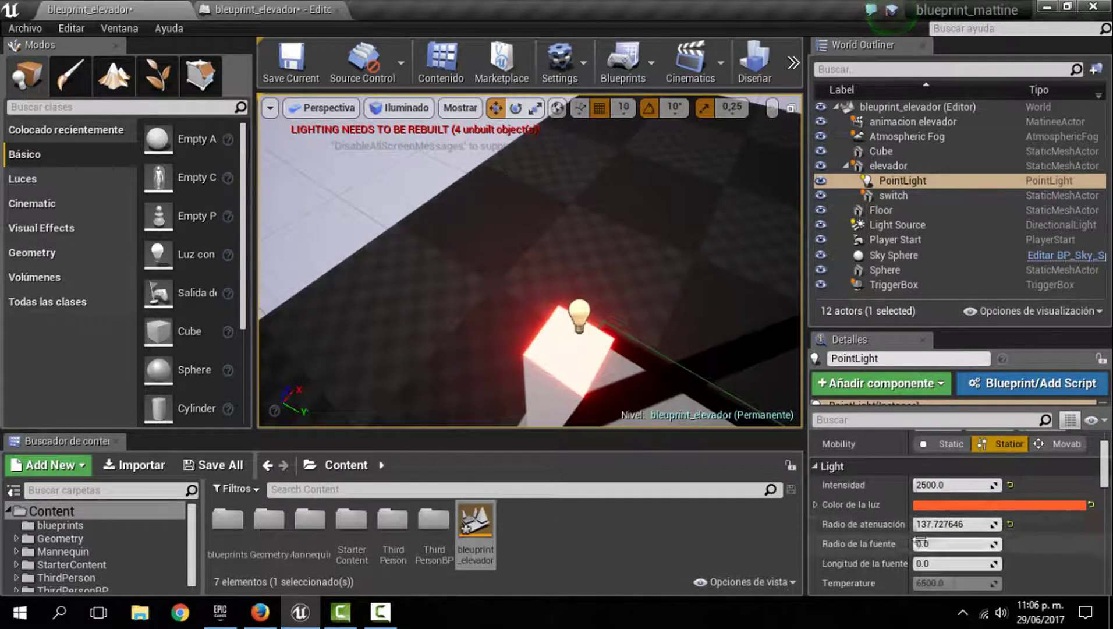
click(955, 524)
text(135)
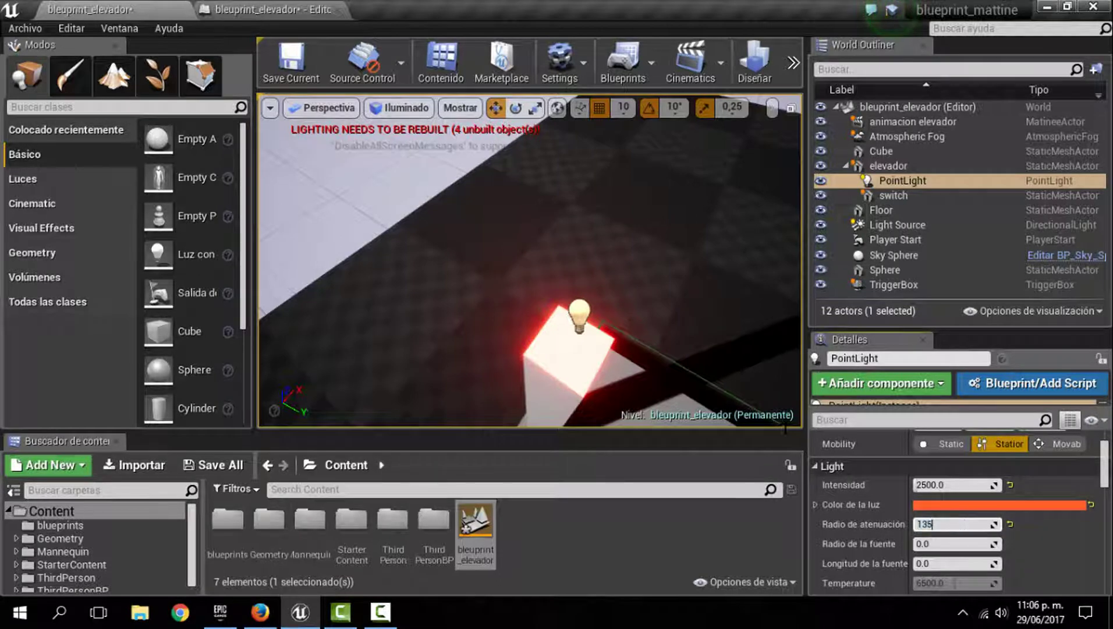
click(793, 63)
Step: Play-test the level, walking onto the elevator platform to check the tighter red glow, then stop
click(817, 119)
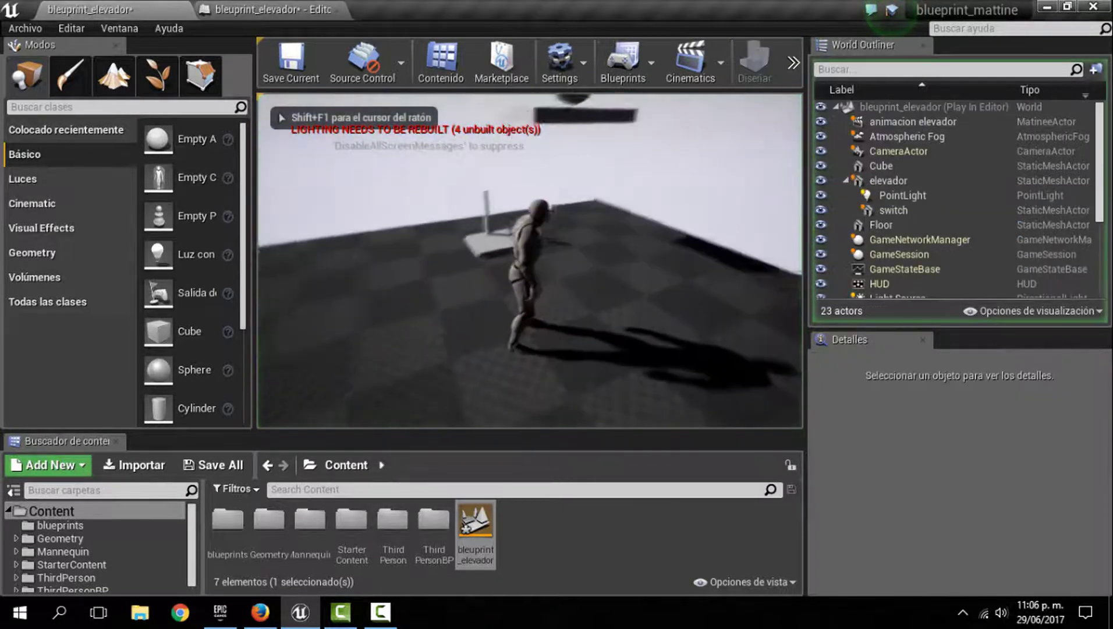
key(w)
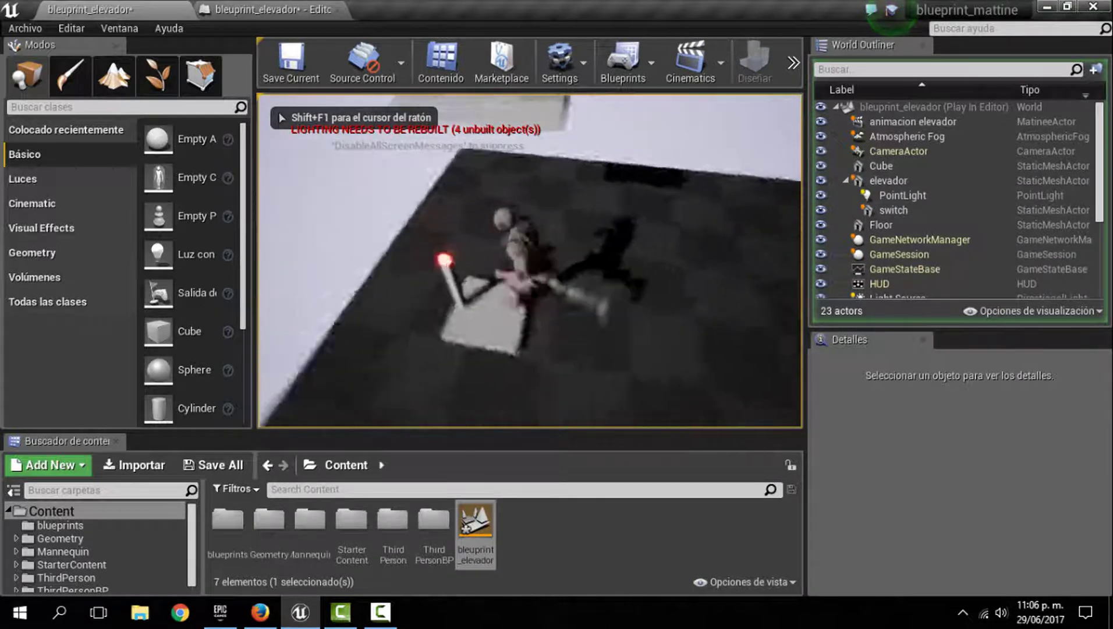
key(w)
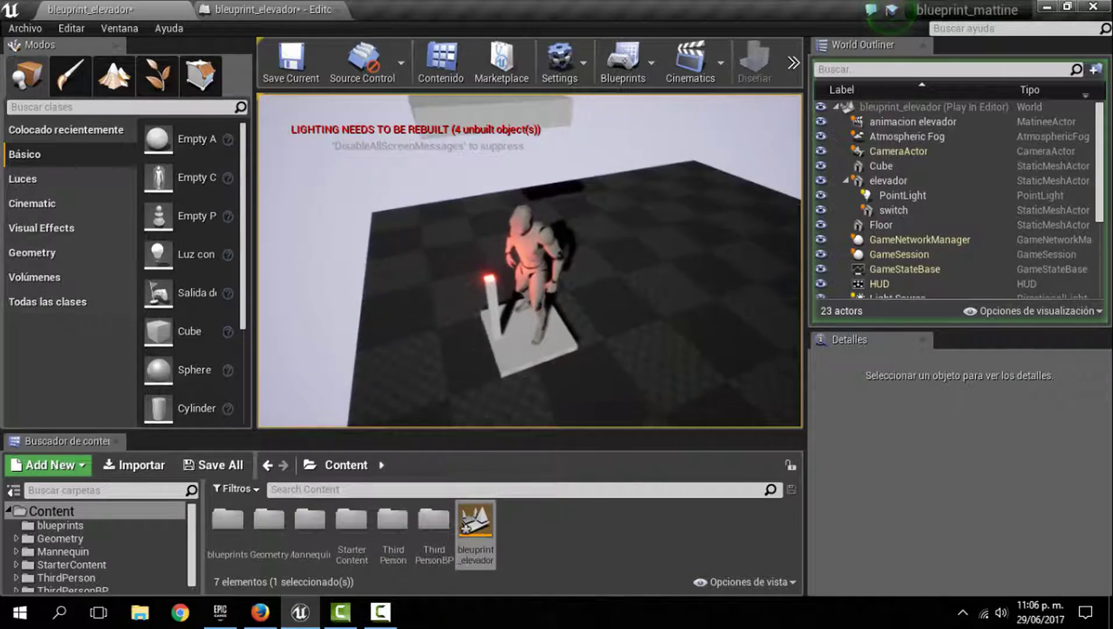
key(Escape)
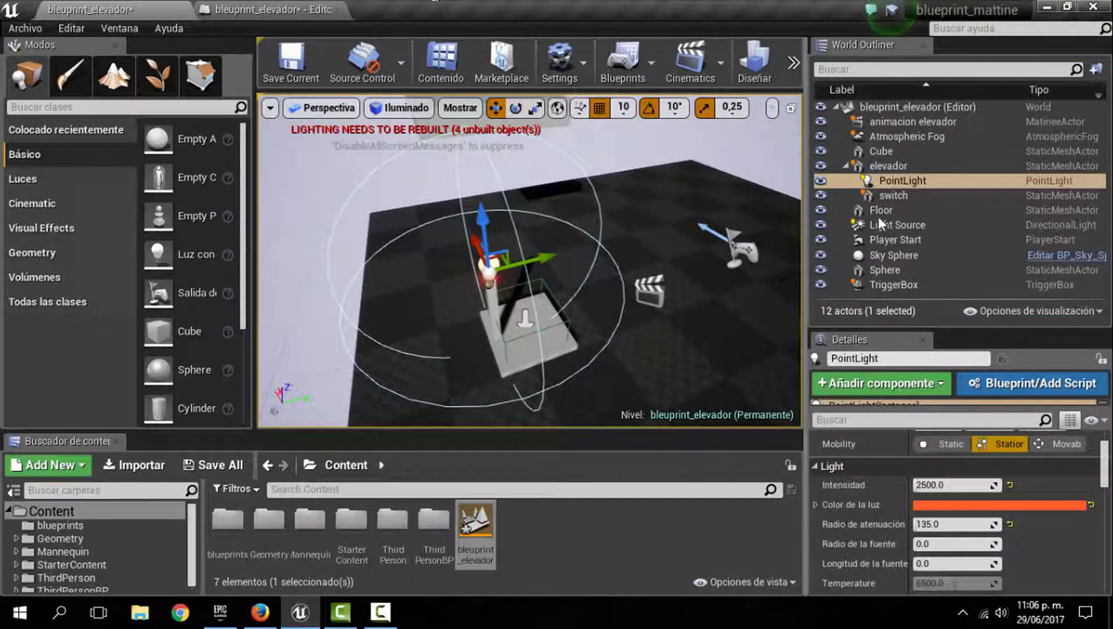
Step: Add a PointLight reference node to the Level Blueprint event graph
click(255, 16)
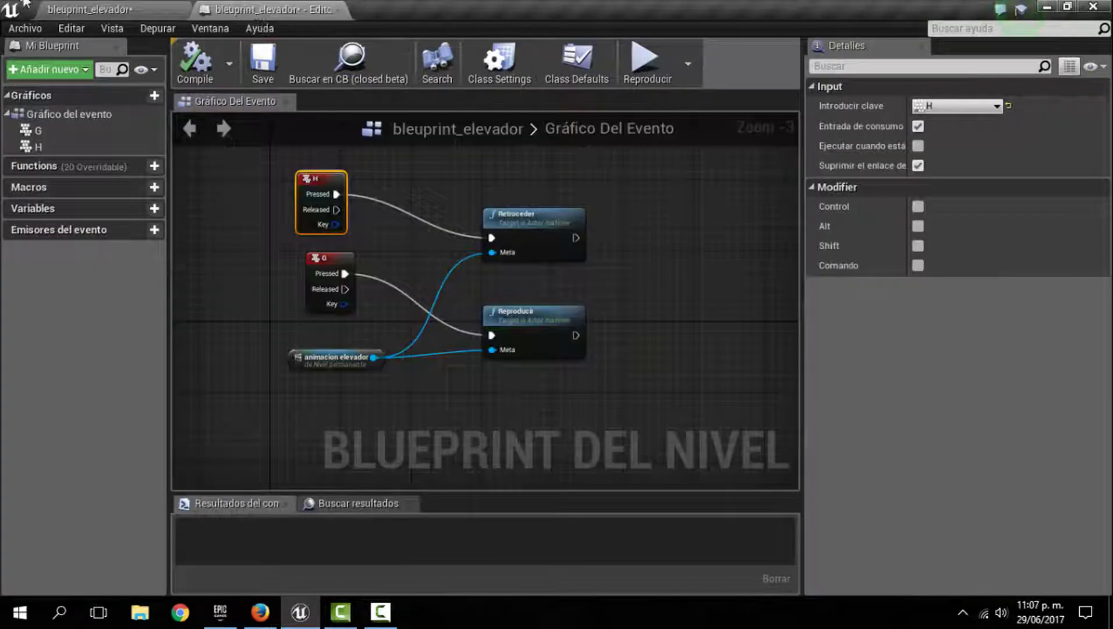
right_click(415, 398)
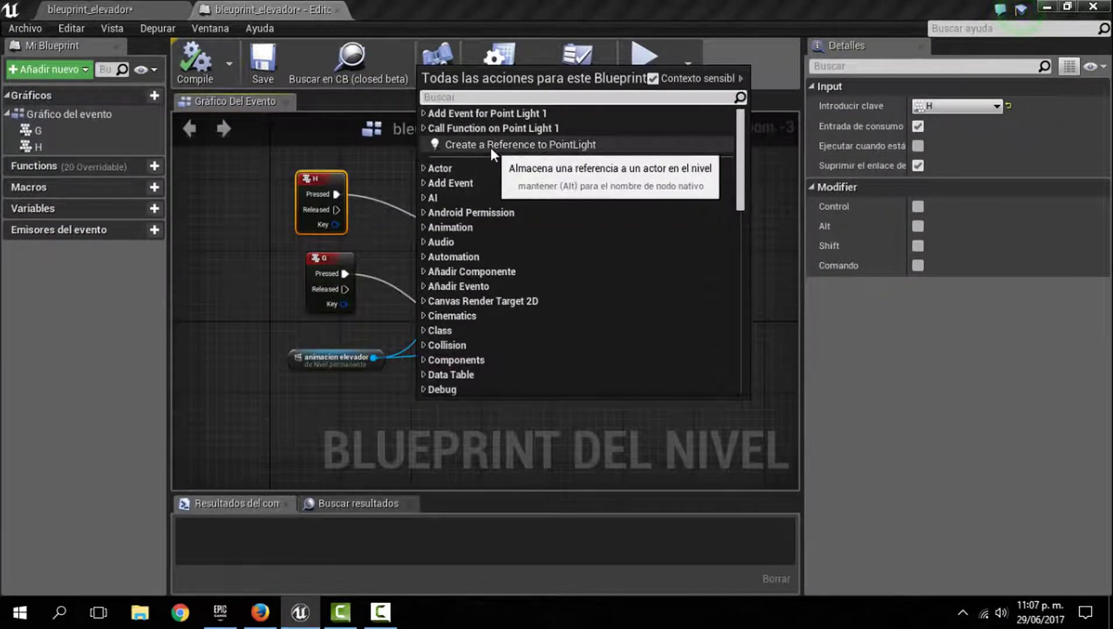
click(547, 145)
mouse_move(454, 415)
mouse_down()
mouse_move(453, 374)
mouse_move(354, 389)
mouse_up()
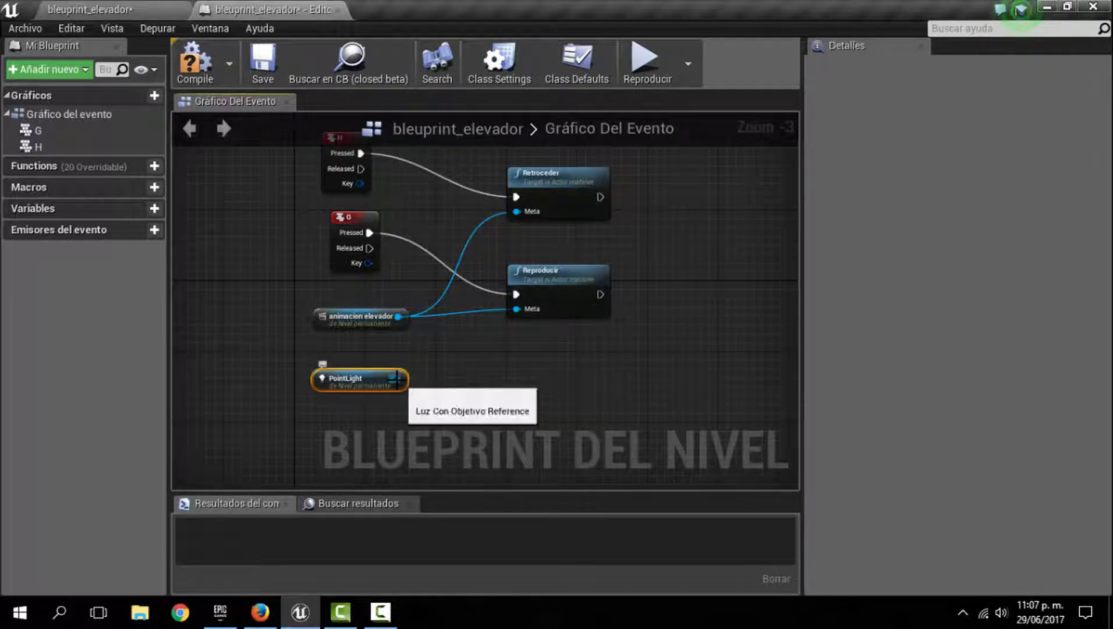
Step: Add an Ajustar color de la luz node for the PointLight's Light Component and arrange the nodes
drag(396, 379, 401, 380)
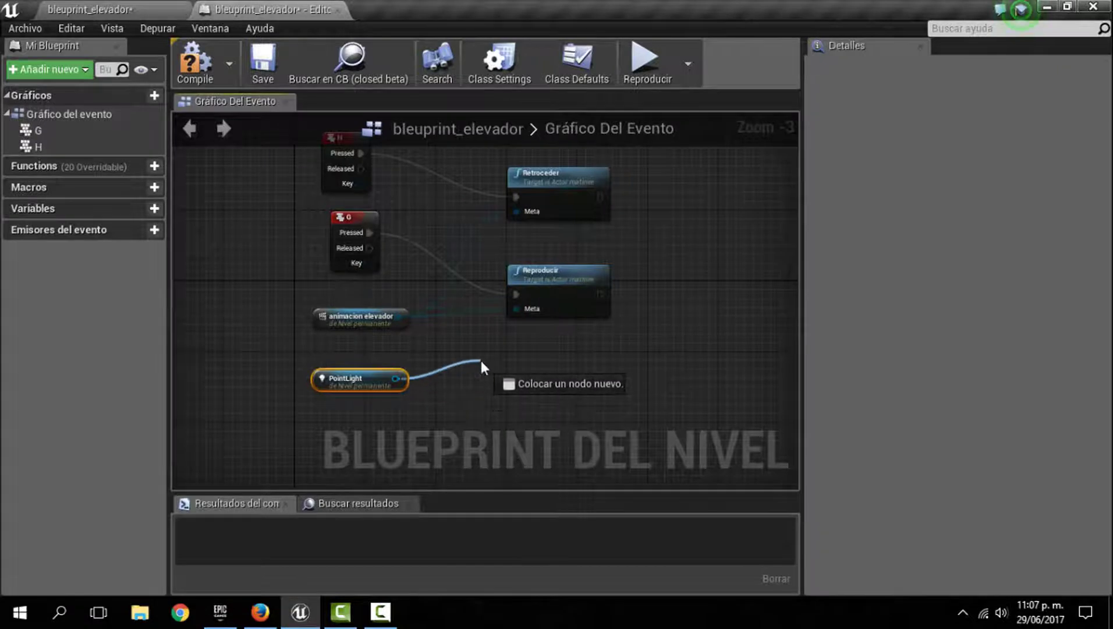
drag(473, 391, 481, 361)
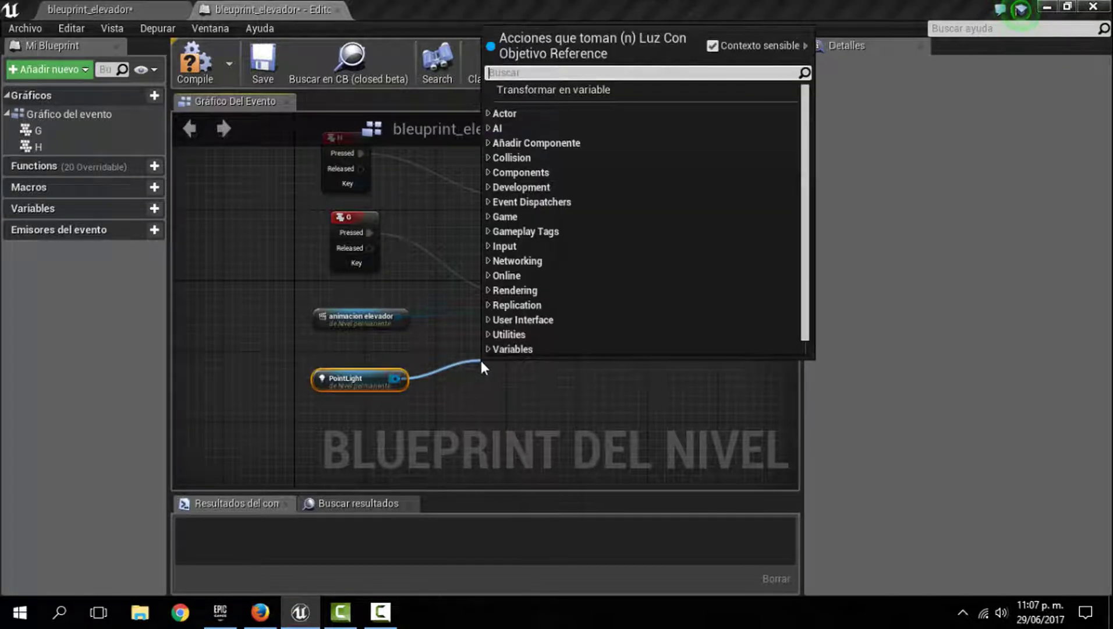
text(color)
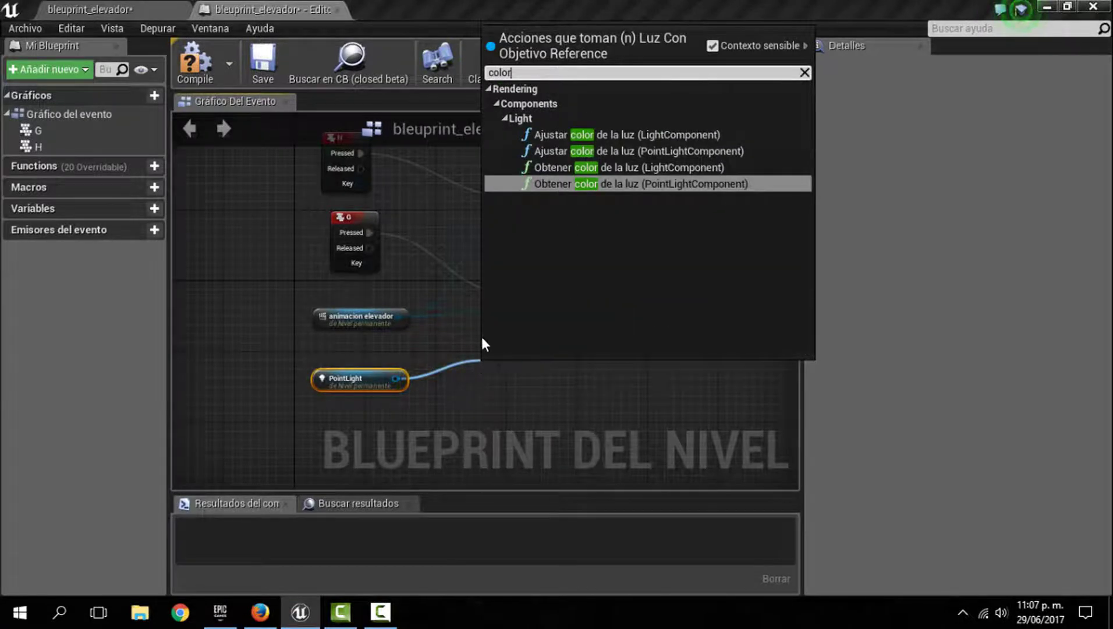
click(615, 133)
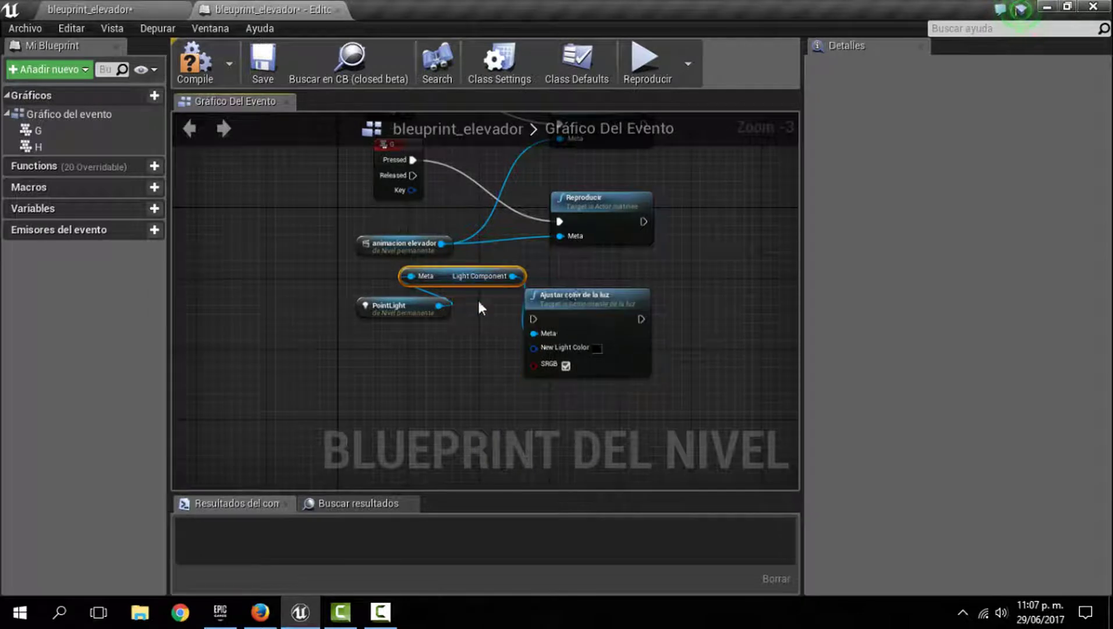
drag(484, 275, 458, 373)
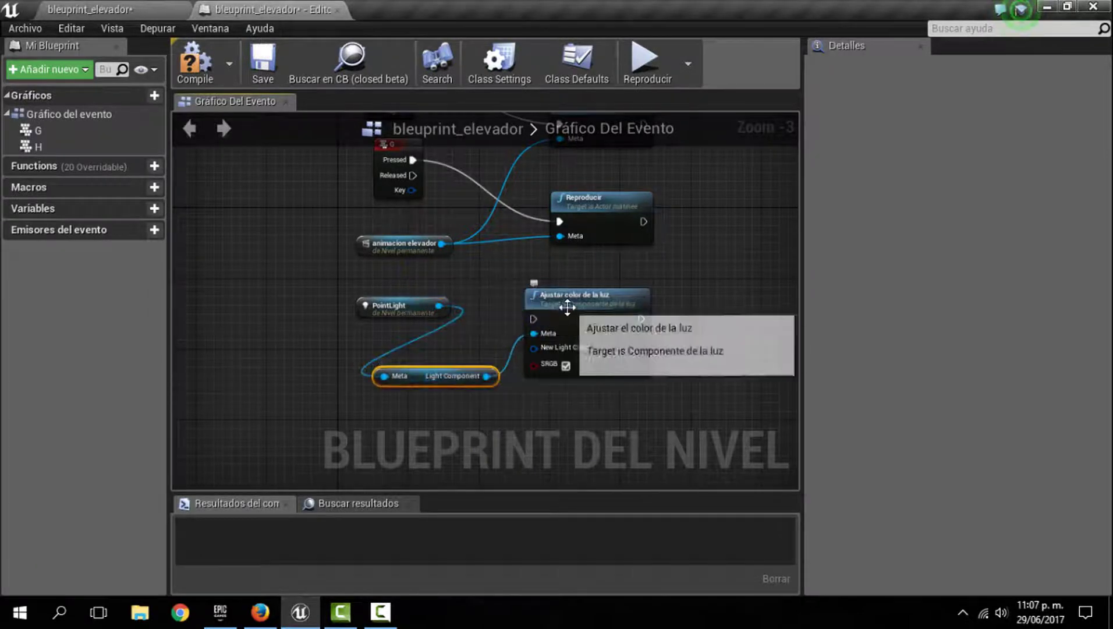
drag(571, 307, 580, 290)
drag(380, 306, 342, 308)
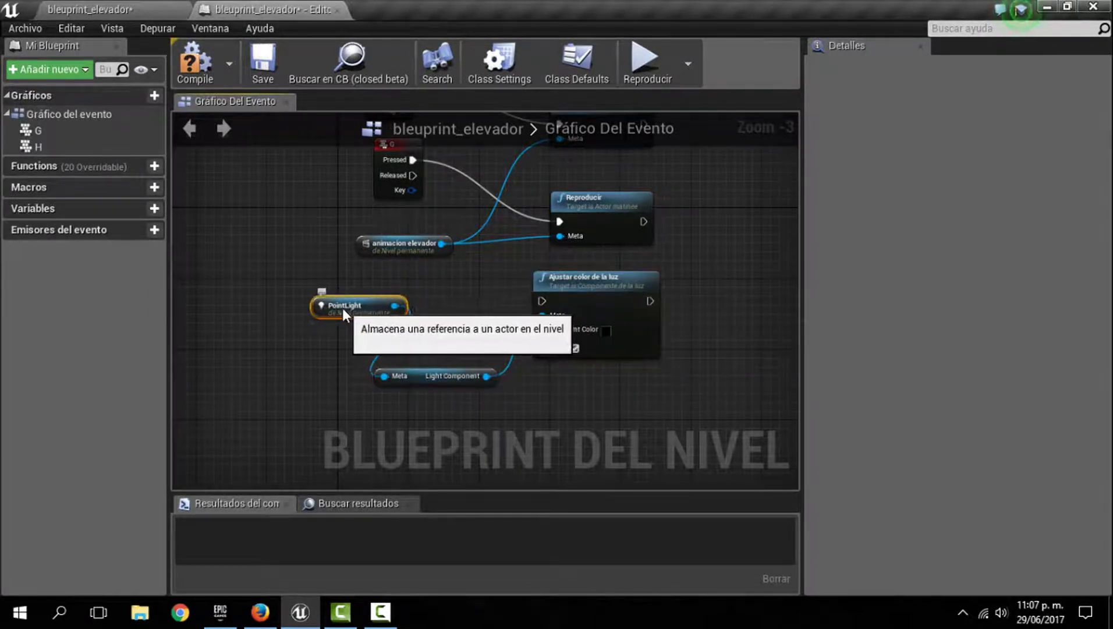
right_drag(335, 309, 470, 333)
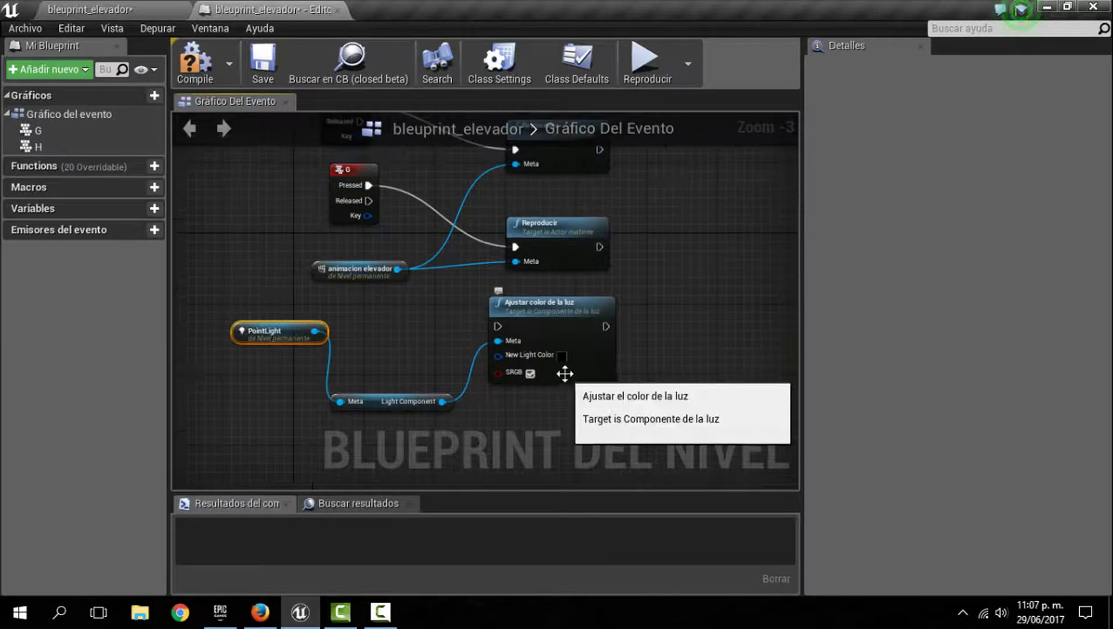
Step: Set the node's light colour to pure red FF0000 with full saturation and value
click(562, 354)
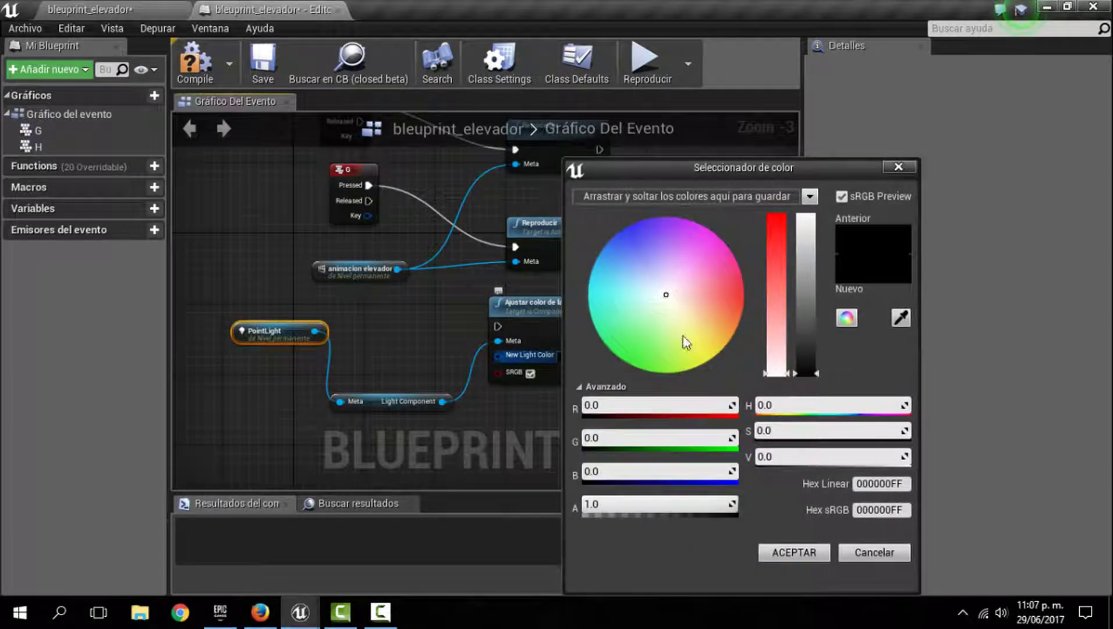
click(777, 218)
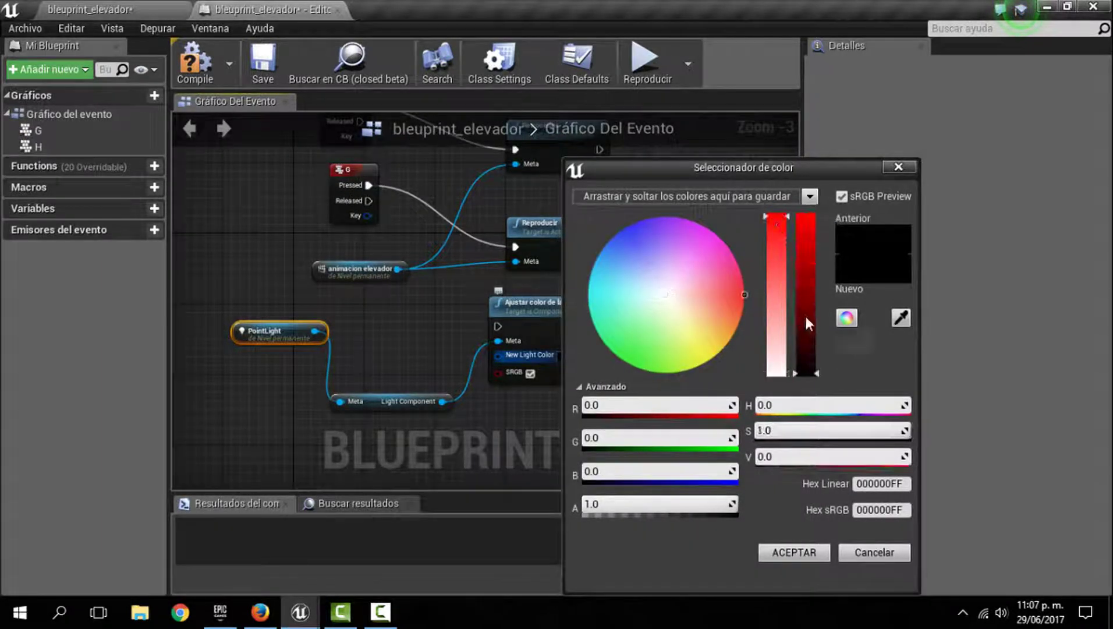
drag(808, 323, 806, 215)
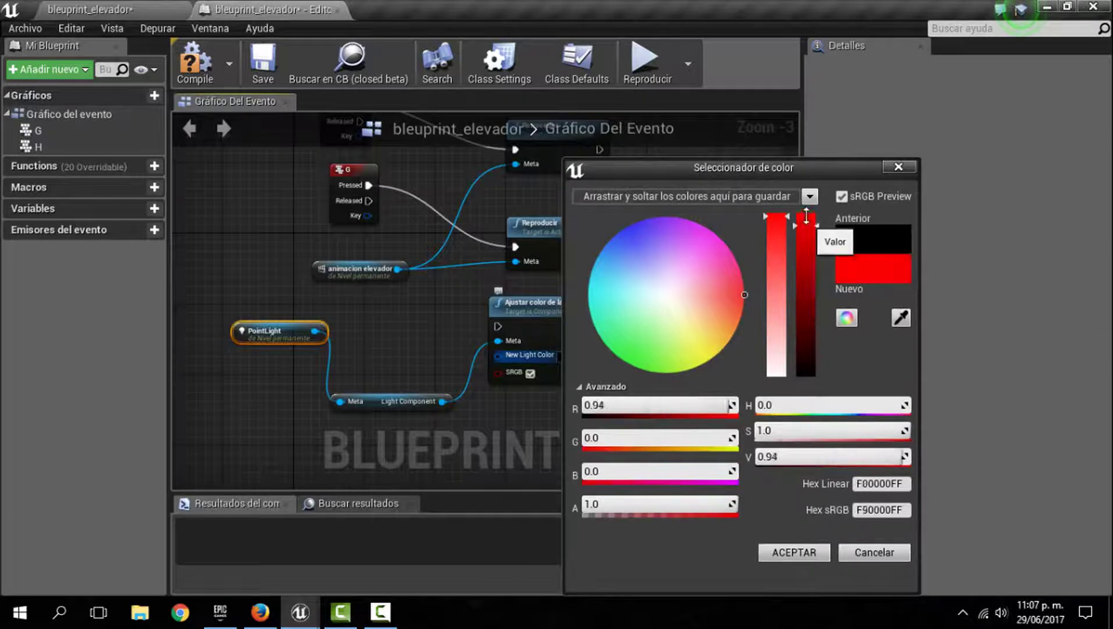
click(787, 554)
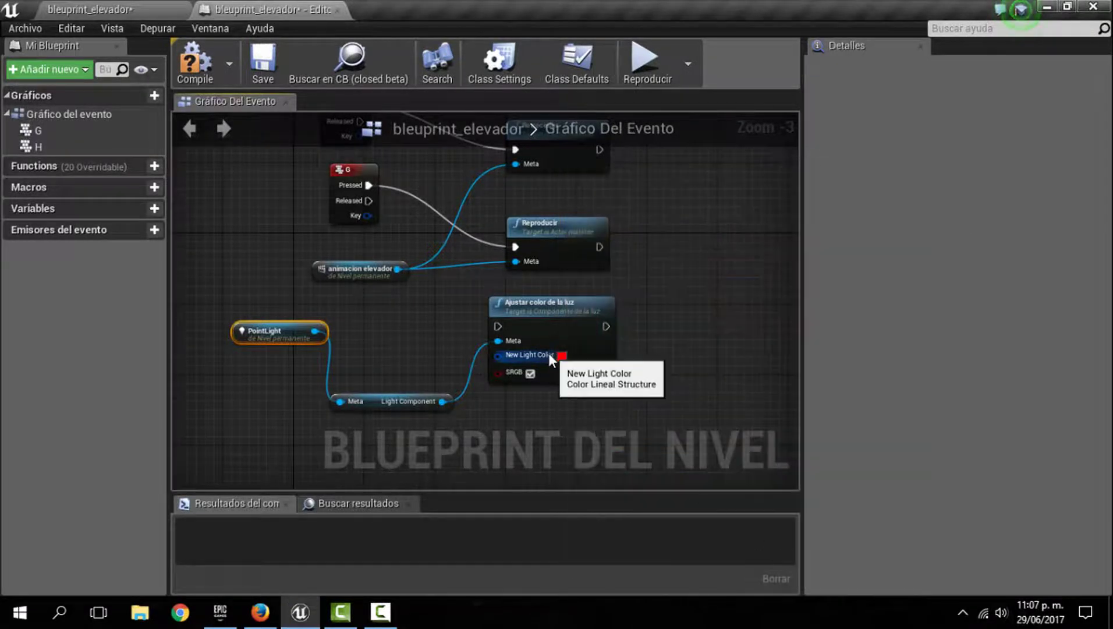
mouse_move(460, 320)
right_down()
mouse_move(449, 365)
mouse_move(449, 356)
right_up()
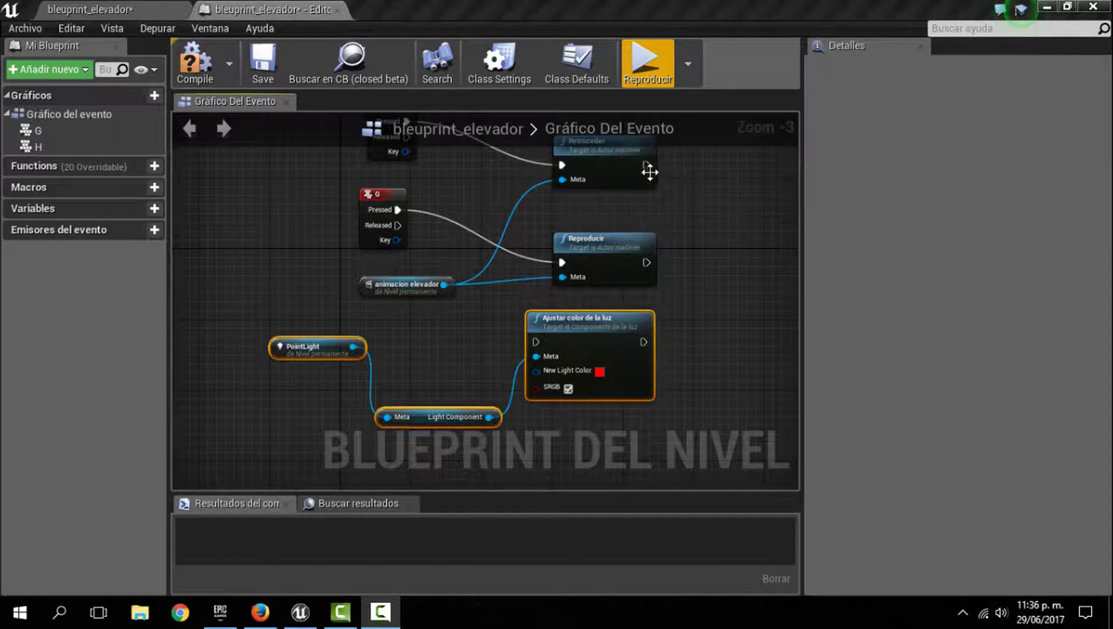
Step: Wire Retroceder's execution output to Ajustar color de la luz and move the three light nodes beside it
mouse_move(645, 165)
mouse_down()
mouse_move(670, 168)
mouse_move(534, 343)
mouse_up()
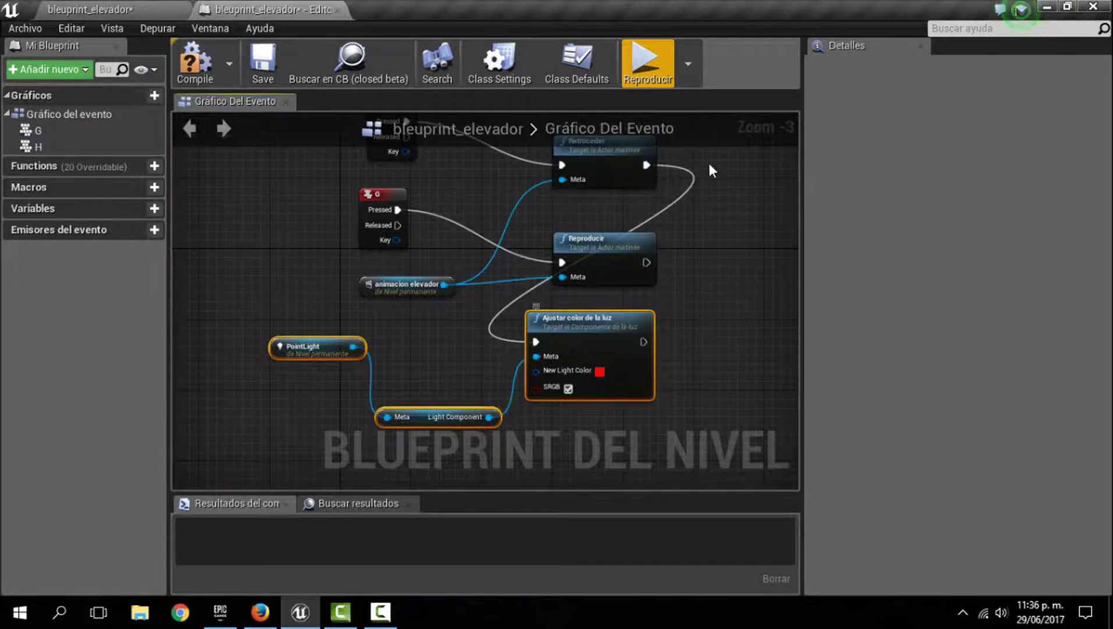
scroll(726, 256, down, 1)
right_drag(693, 278, 659, 304)
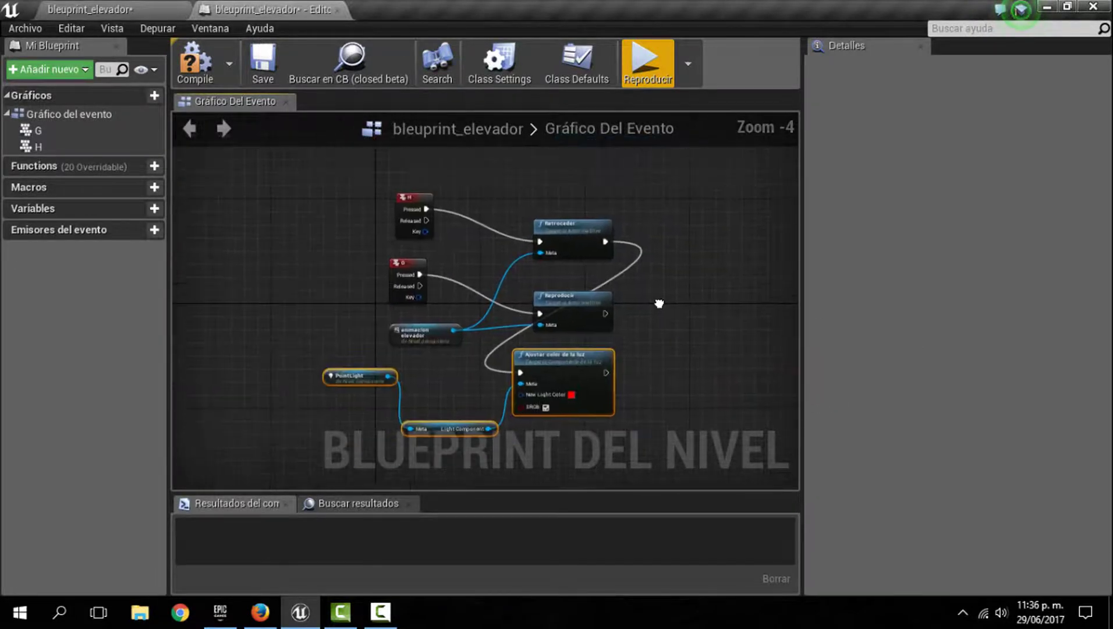
mouse_move(527, 348)
mouse_down()
mouse_move(527, 302)
mouse_move(728, 144)
mouse_up()
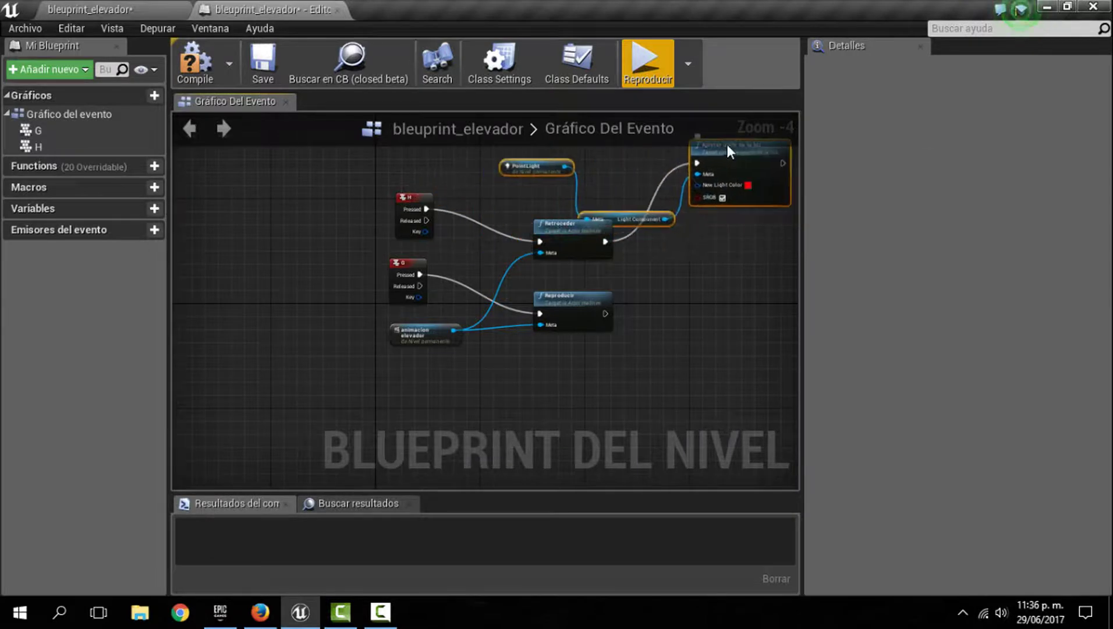
right_drag(721, 167, 576, 216)
drag(576, 215, 678, 237)
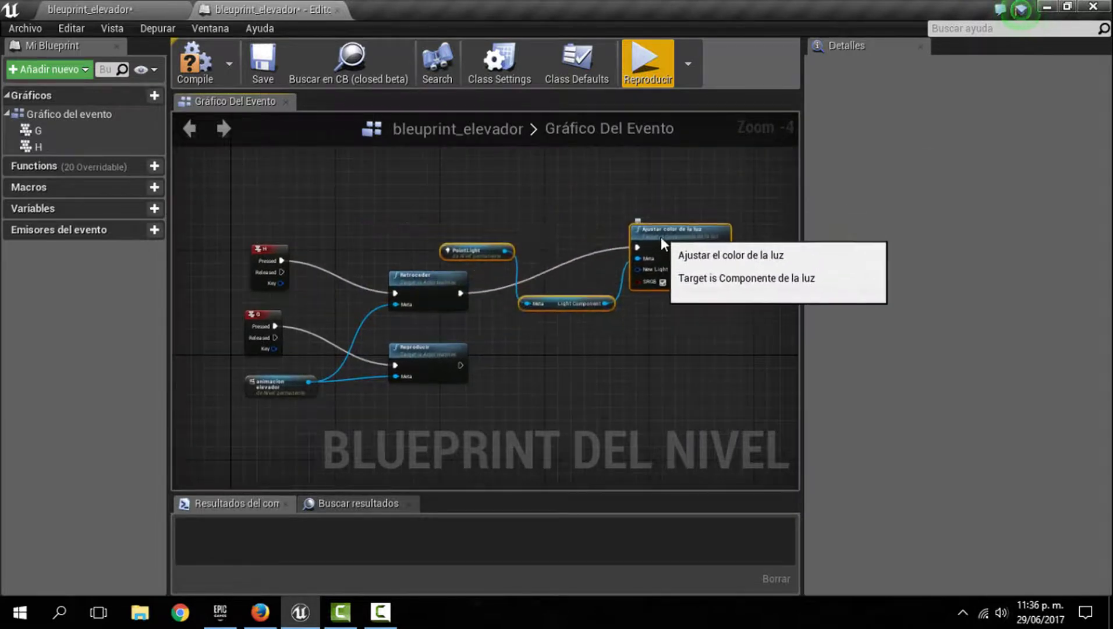
right_drag(595, 280, 551, 247)
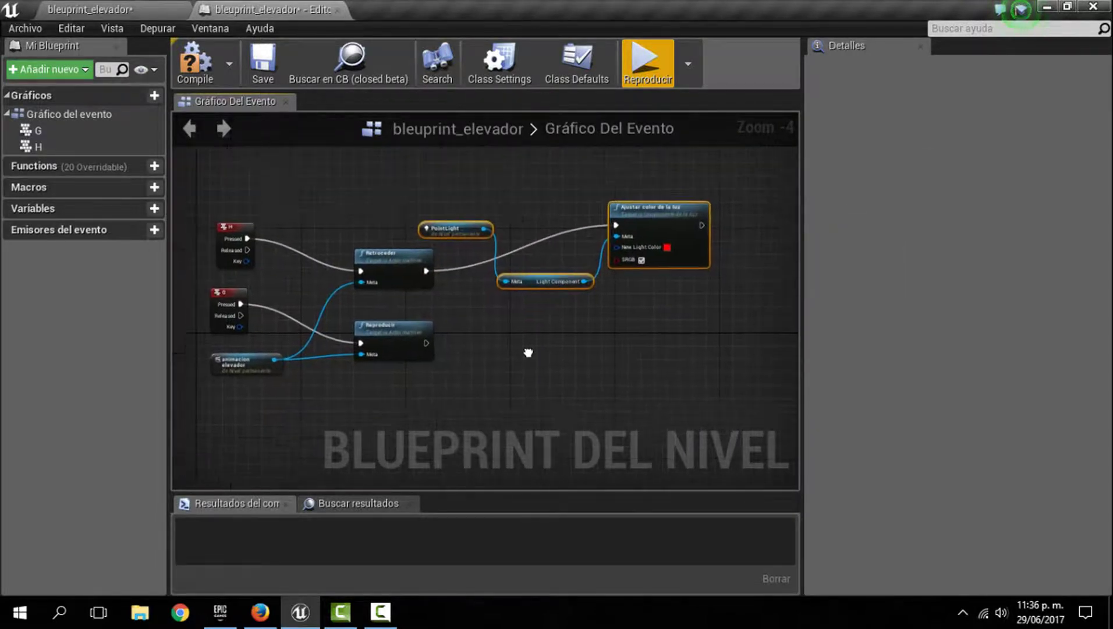
Step: Tidy the chain, tucking the PointLight node under the Light Component node
click(452, 214)
drag(452, 214, 521, 300)
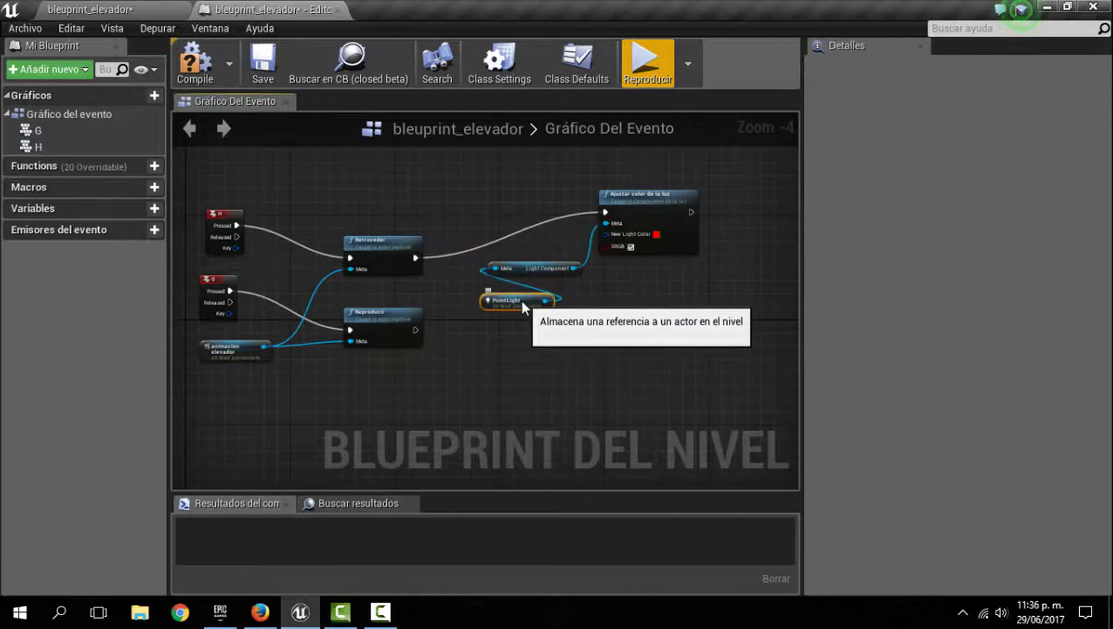
click(540, 262)
drag(540, 260, 531, 246)
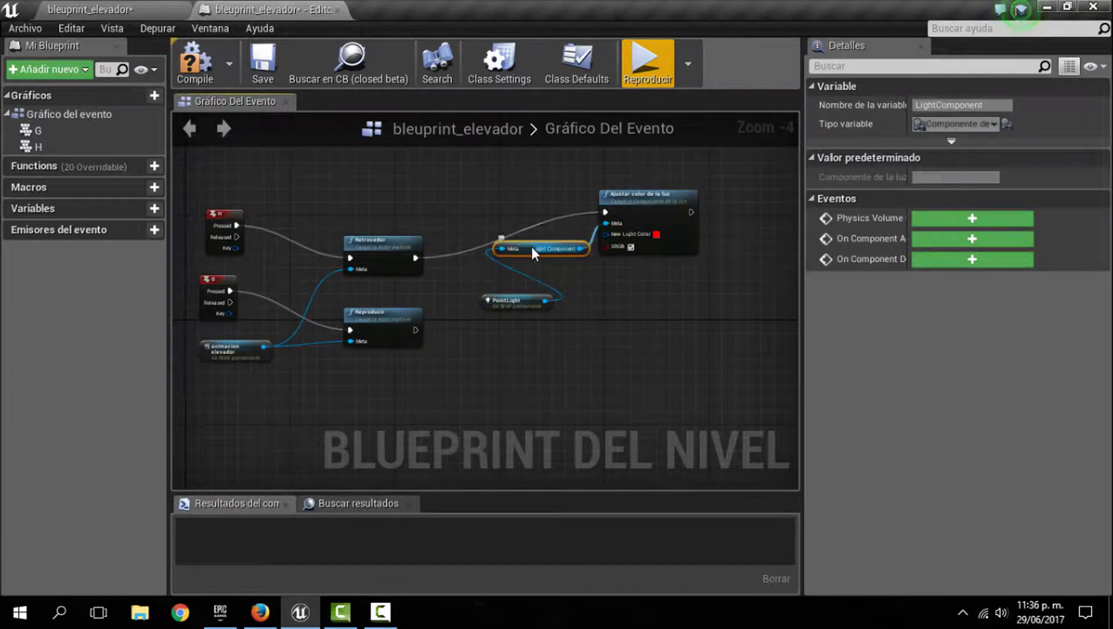
drag(513, 303, 490, 277)
right_drag(472, 329, 582, 356)
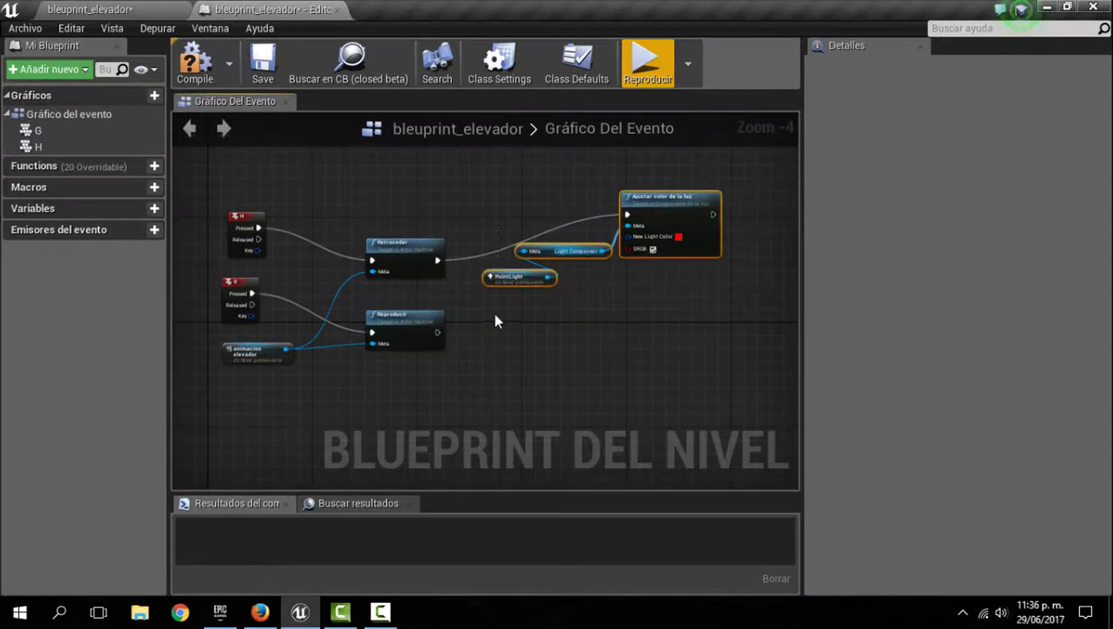
Step: Duplicate the three light nodes and place the copy beside Reproducir
key(ctrl+c)
key(ctrl+v)
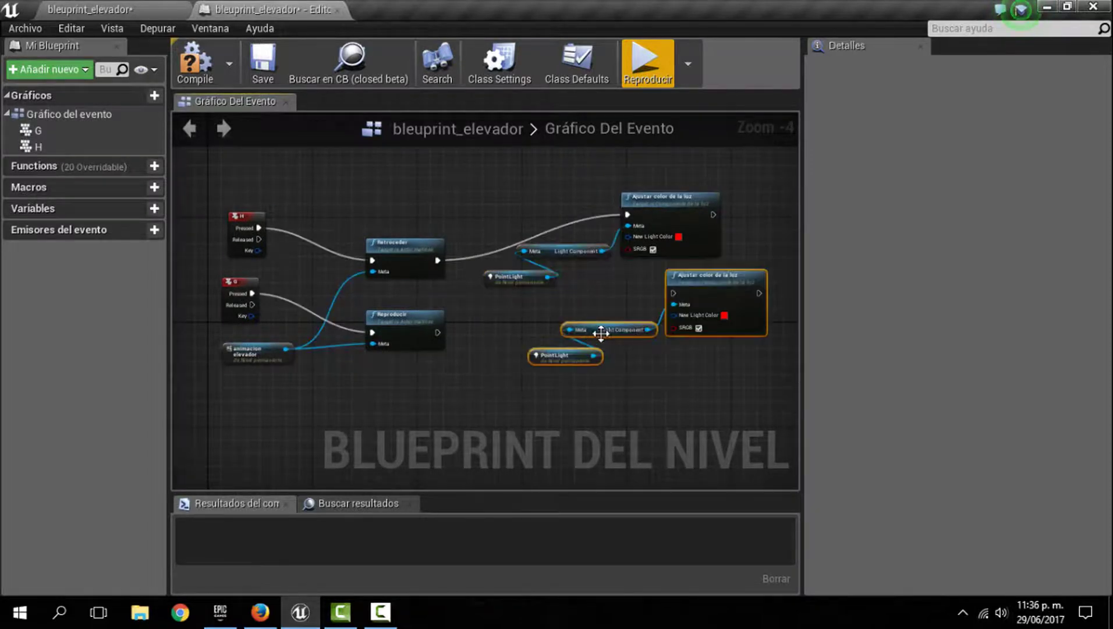
drag(693, 279, 597, 314)
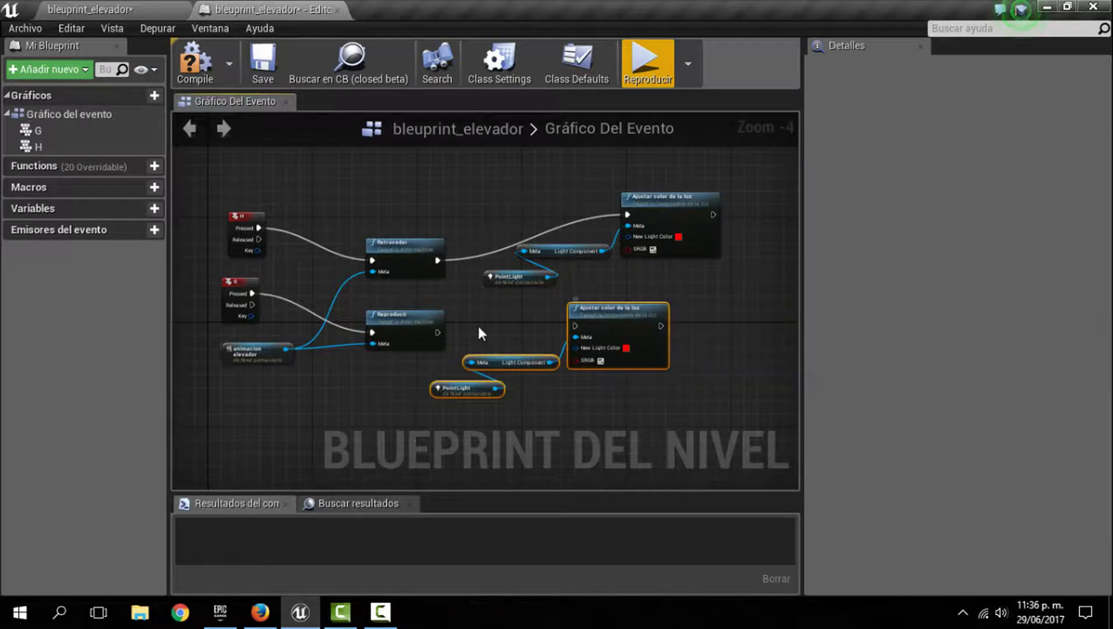
scroll(479, 303, up, 1)
scroll(454, 287, up, 1)
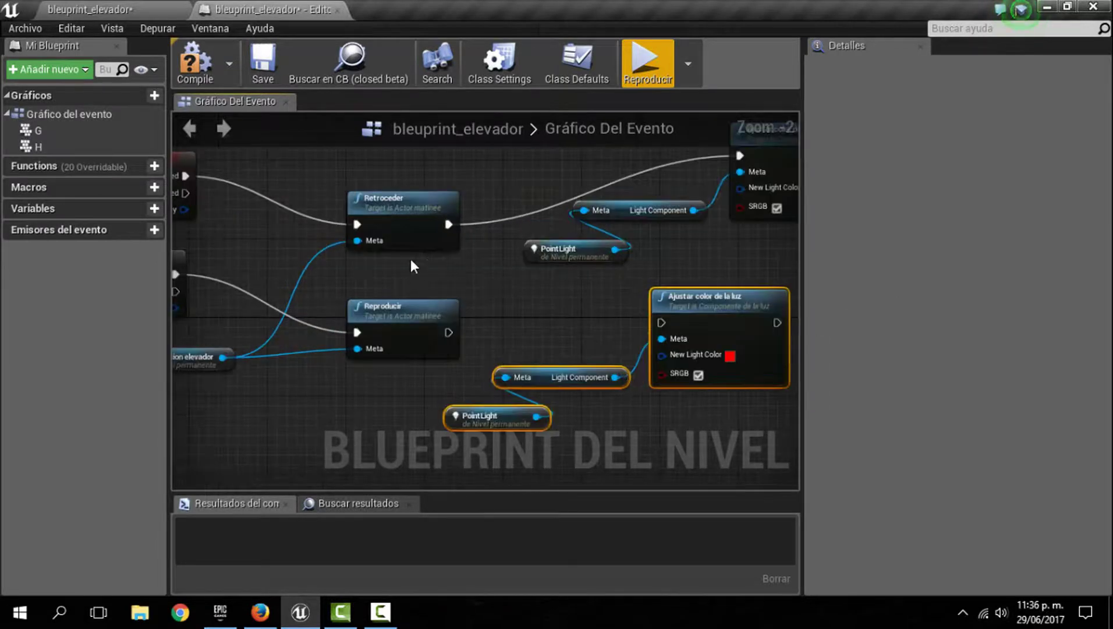
Step: Wire Reproducir to the copied colour node, set its colour to green 00FF25, and compile
drag(446, 334, 484, 334)
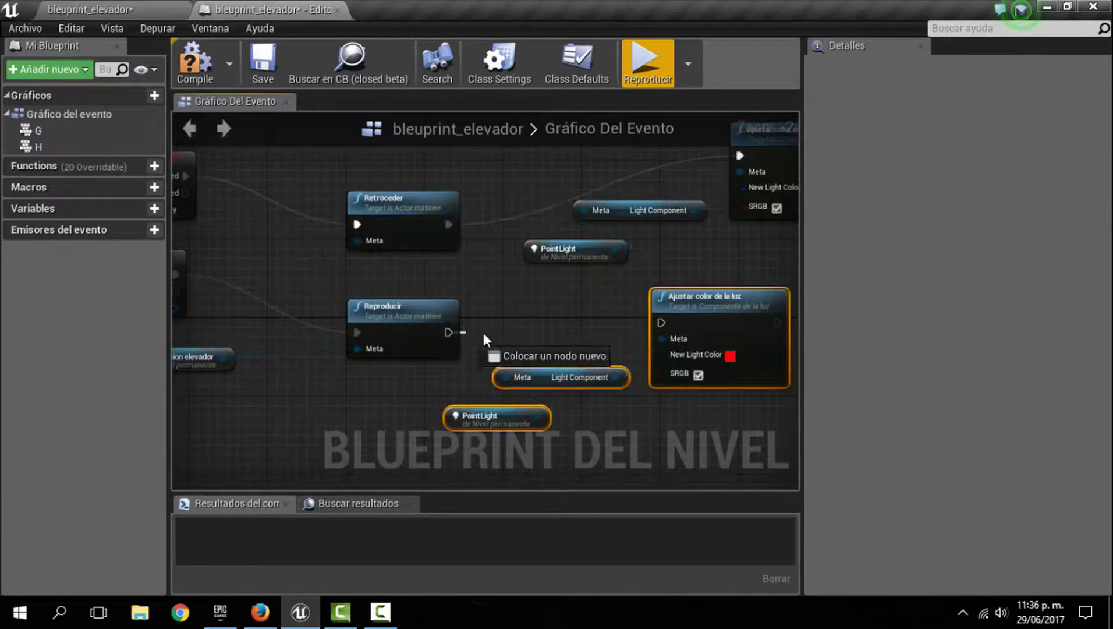
drag(659, 321, 662, 323)
right_drag(700, 357, 550, 354)
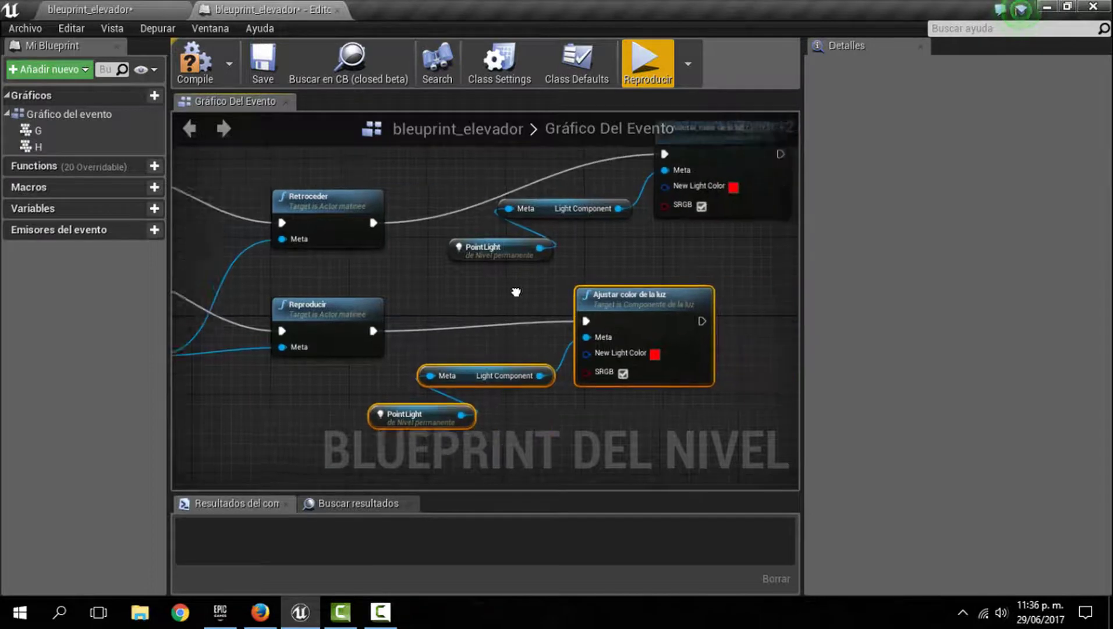
click(583, 353)
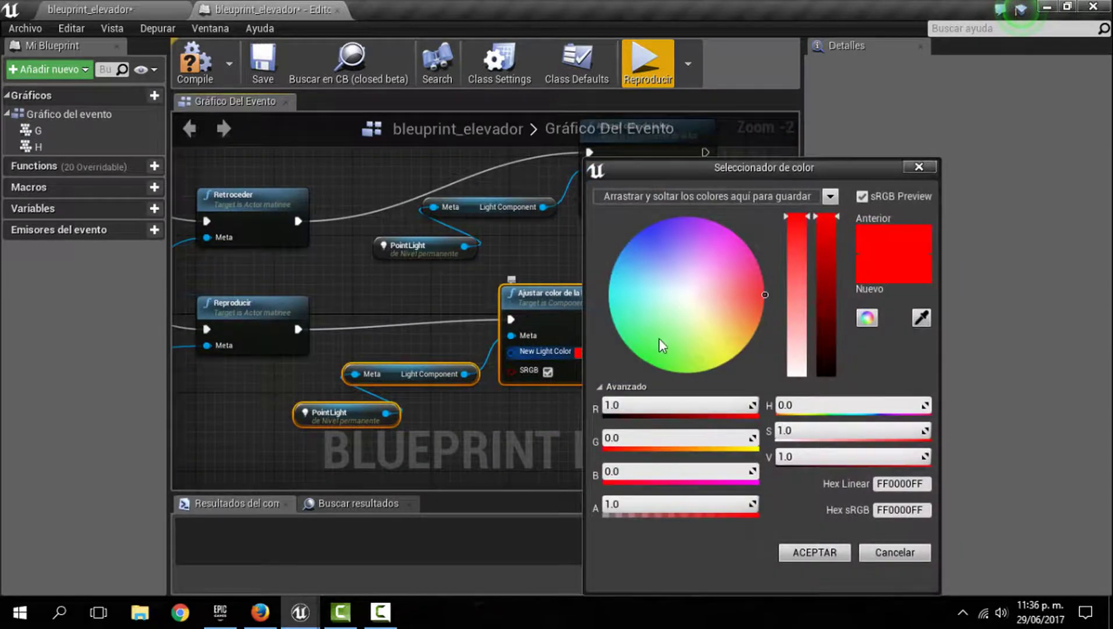
click(643, 369)
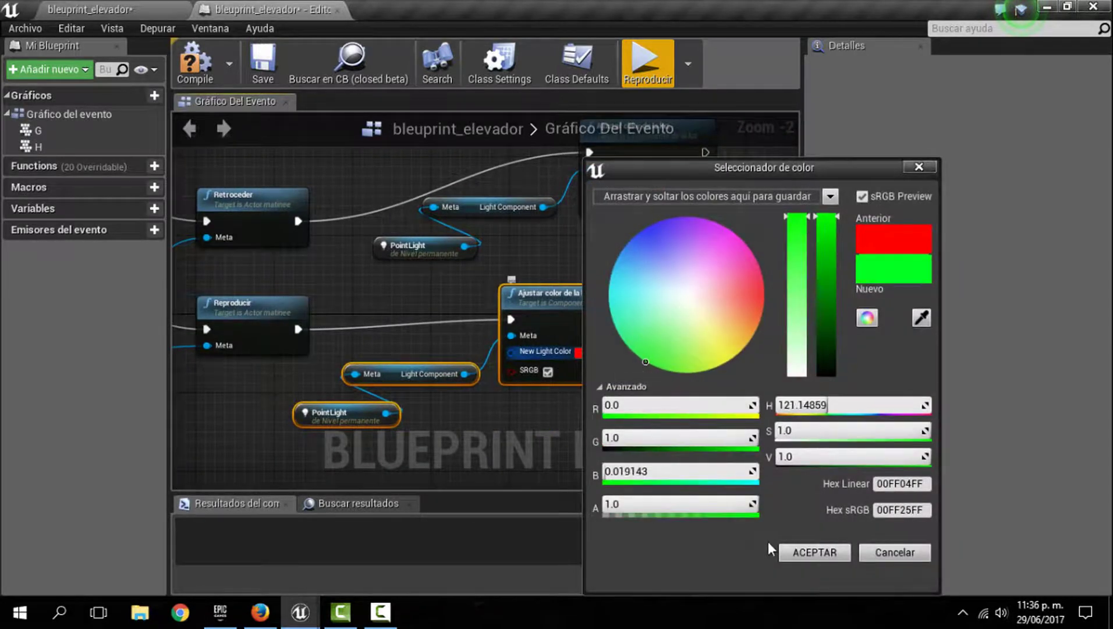
click(809, 552)
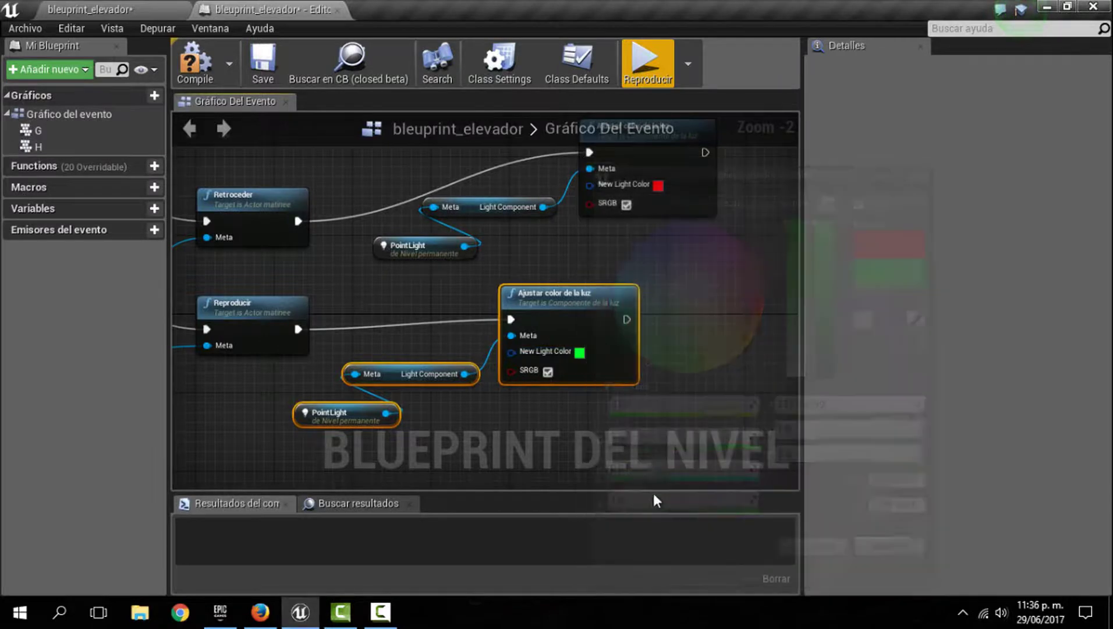
click(191, 74)
Step: Run a standalone game and walk around the elevator, watching the light turn green and red
click(631, 65)
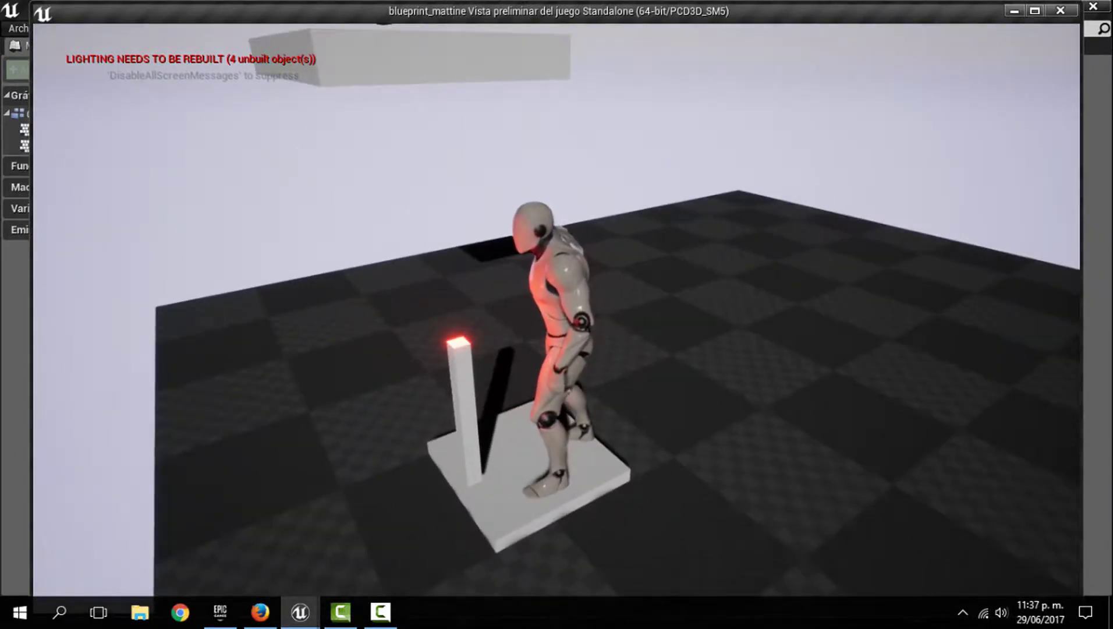
key(w)
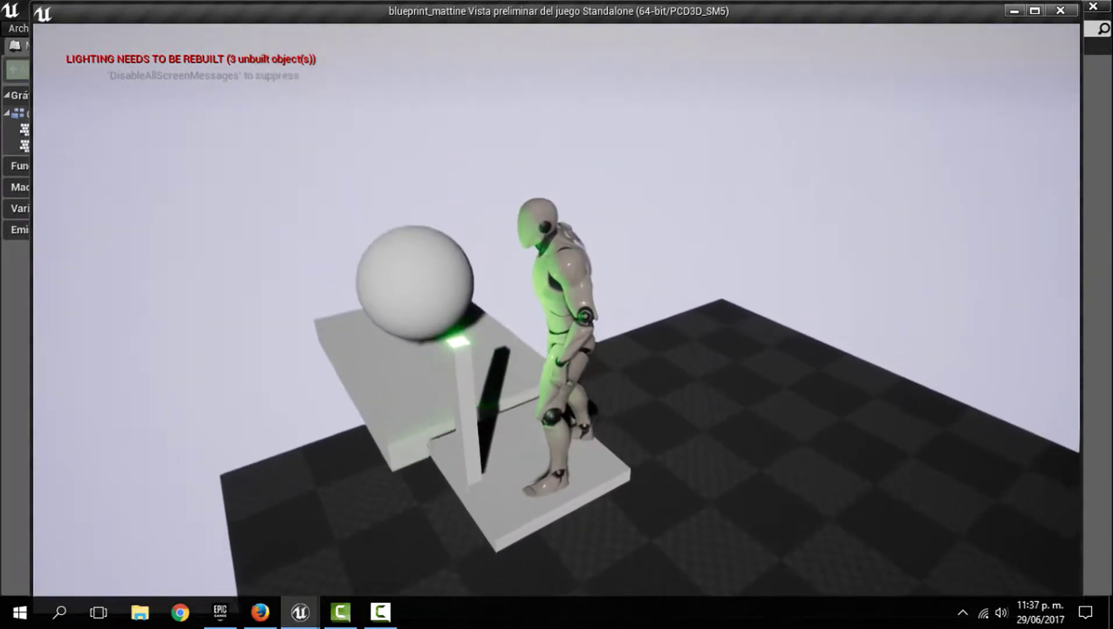
key(s)
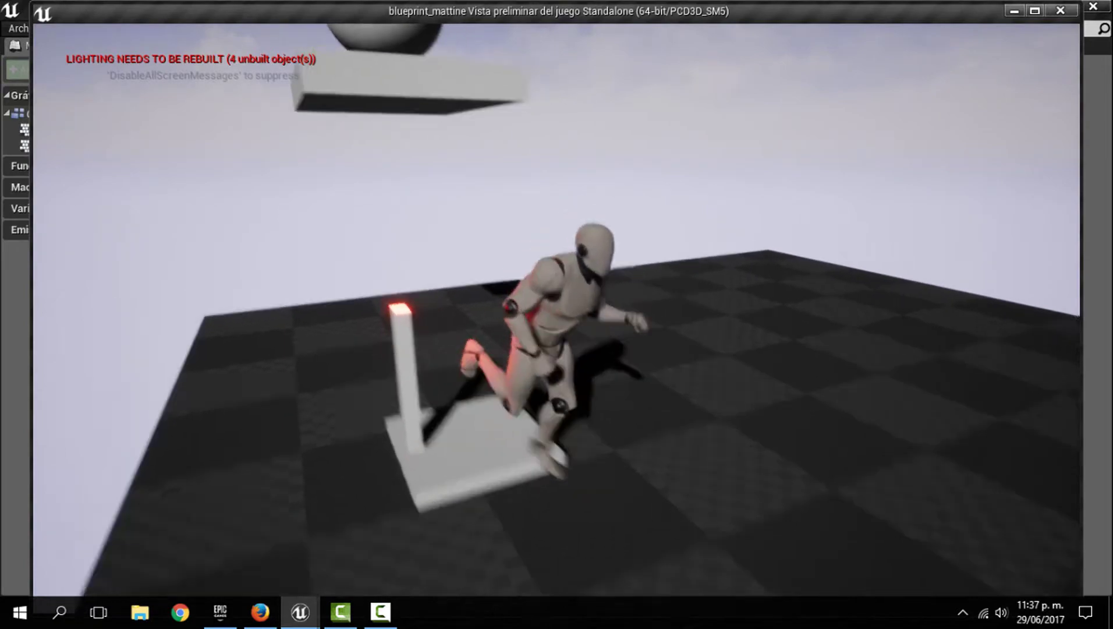
key(d)
key(w)
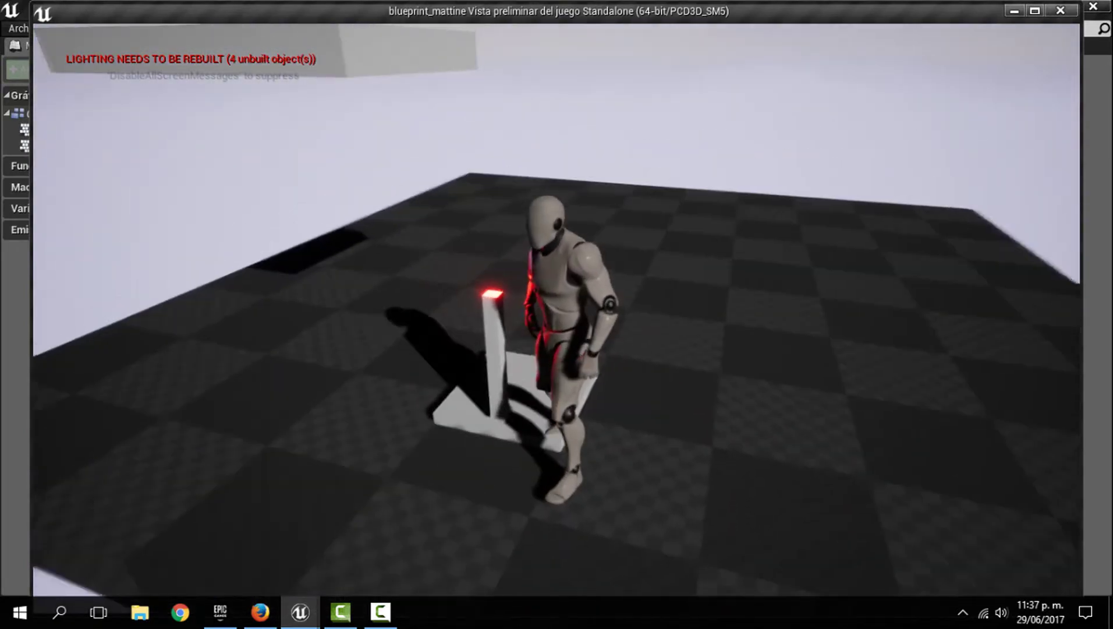